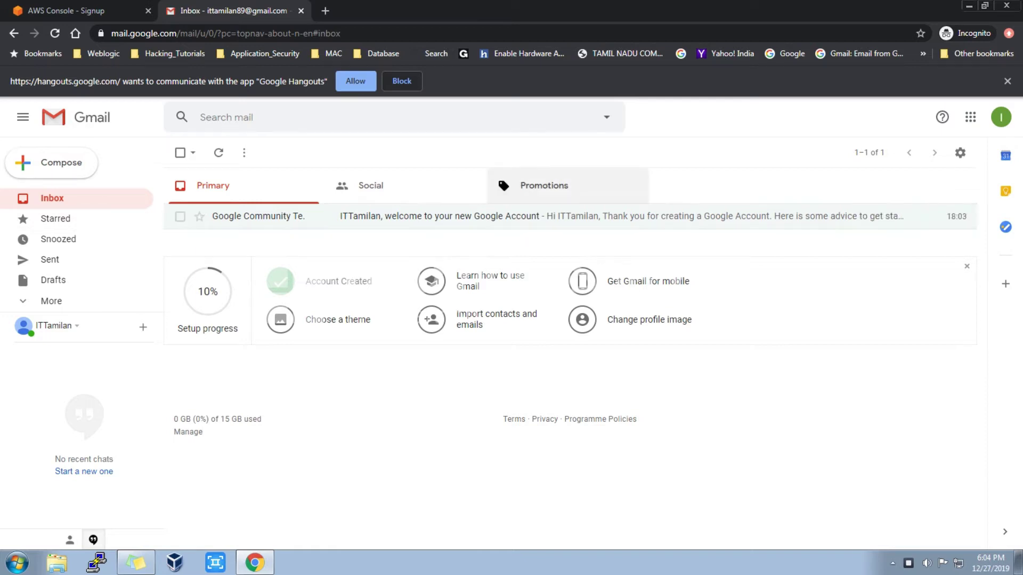
Step: Switch from the Gmail tab back to the AWS 'Create an AWS account' signup tab
key(ctrl+shift+Tab)
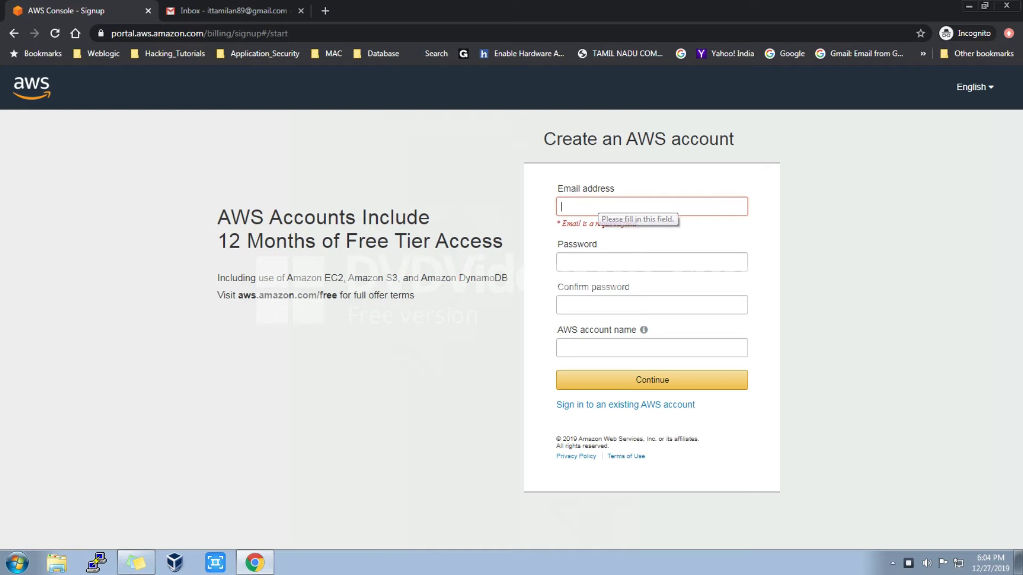
Step: Enter the account e-mail, password with confirmation and AWS account name, then submit the form
key(ctrl+v)
click(651, 249)
text(**********)
click(651, 292)
text(**********)
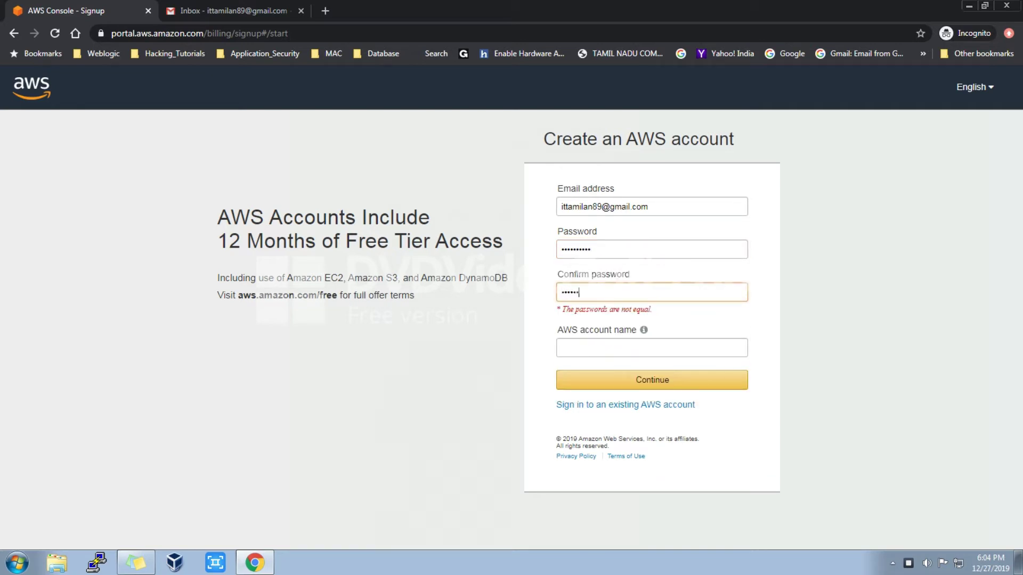
click(652, 334)
text(ITTam)
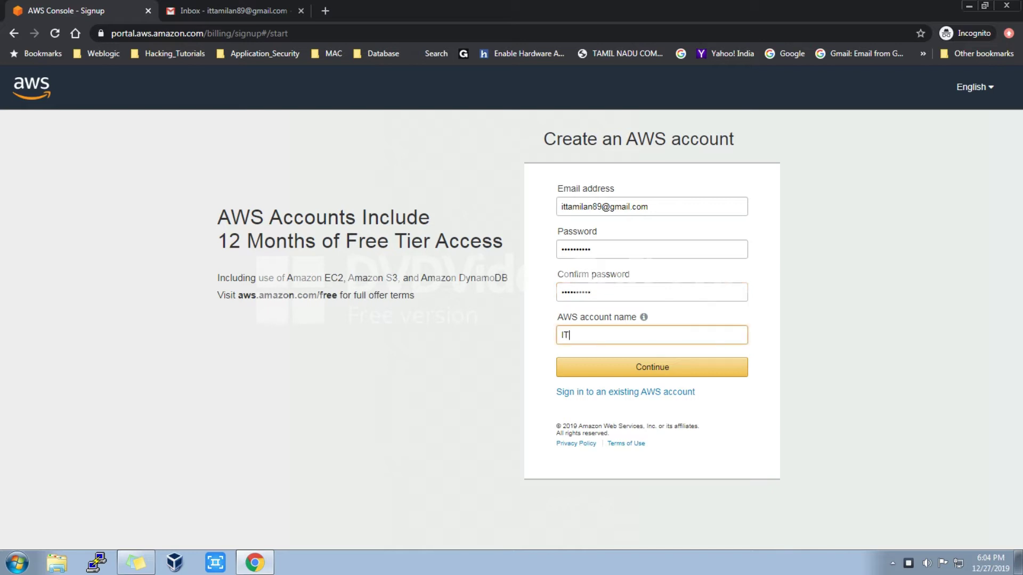
text(ilan)
key(Return)
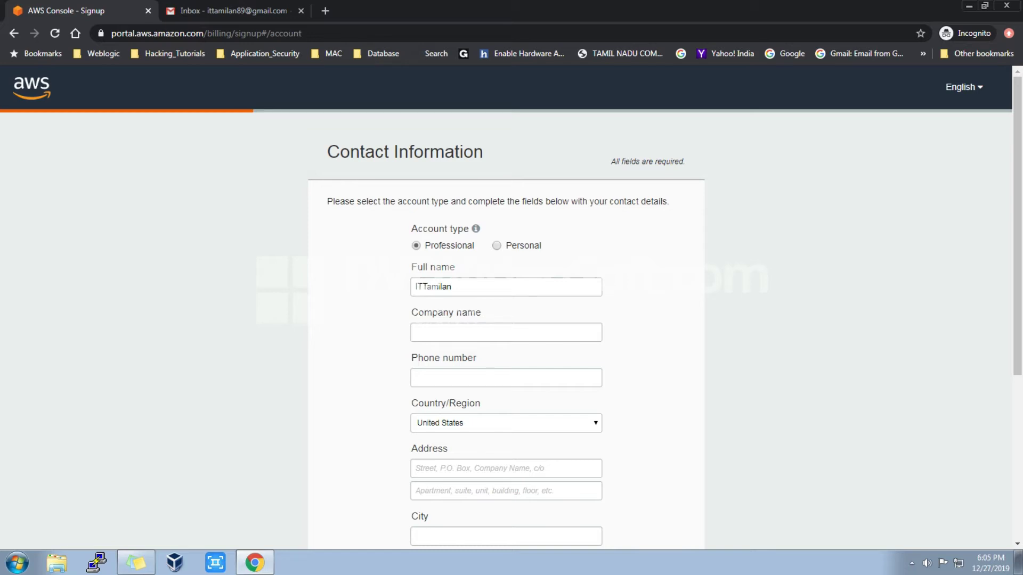
Step: Change the account type from Professional to Personal
click(497, 245)
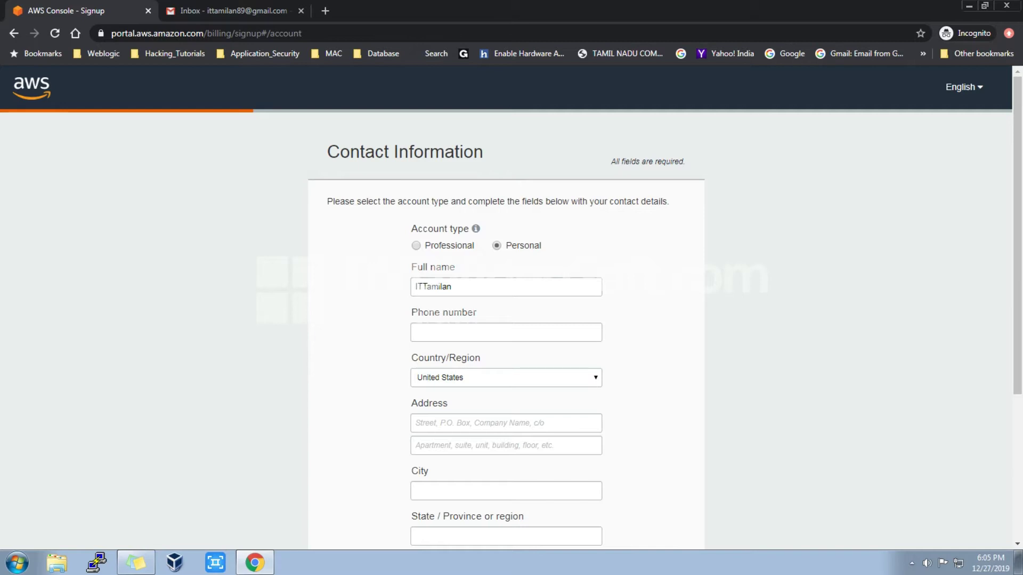
scroll(506, 309, down, 1)
click(506, 268)
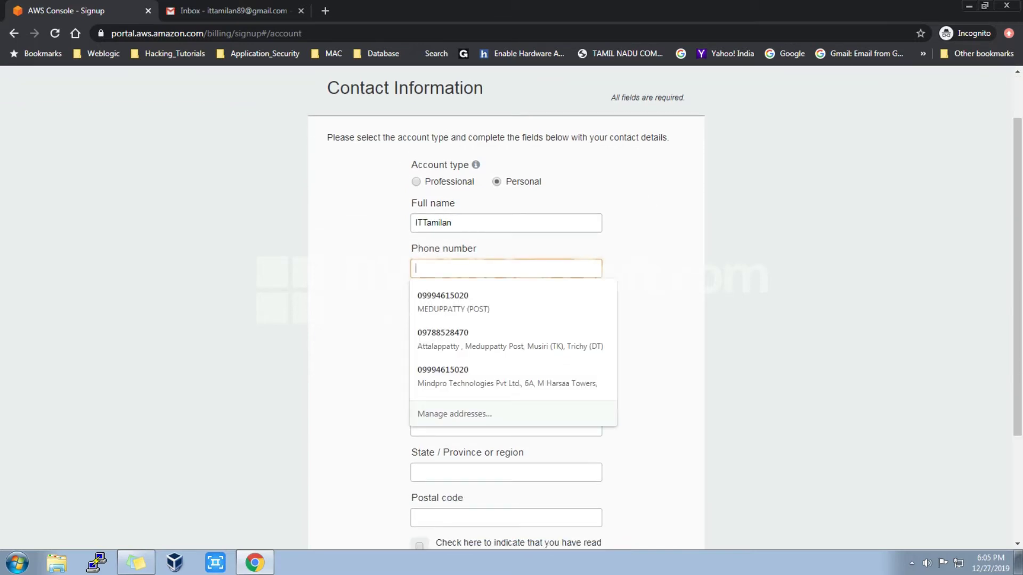
key(Escape)
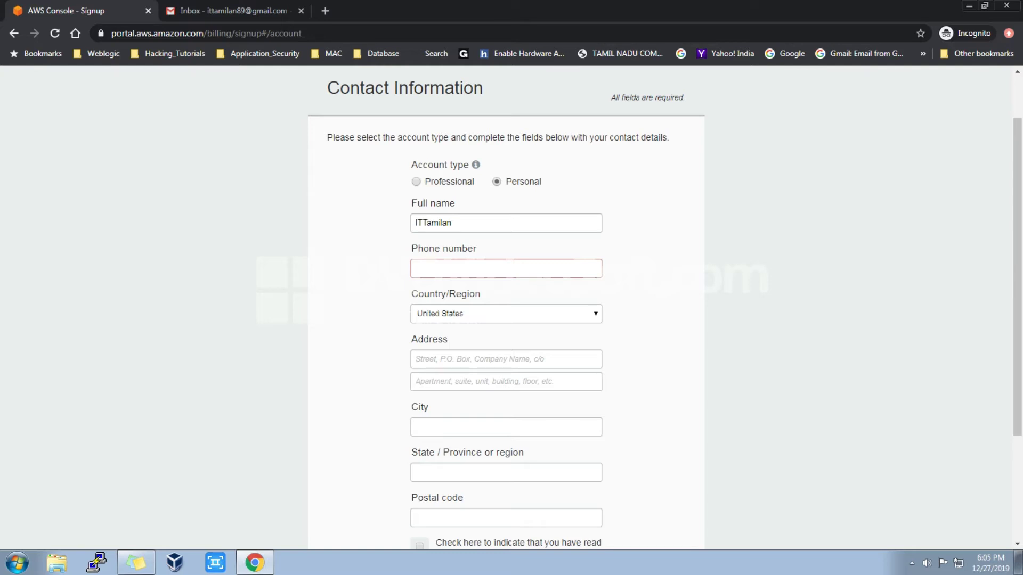
Step: Choose India as the country/region
click(506, 314)
key(i)
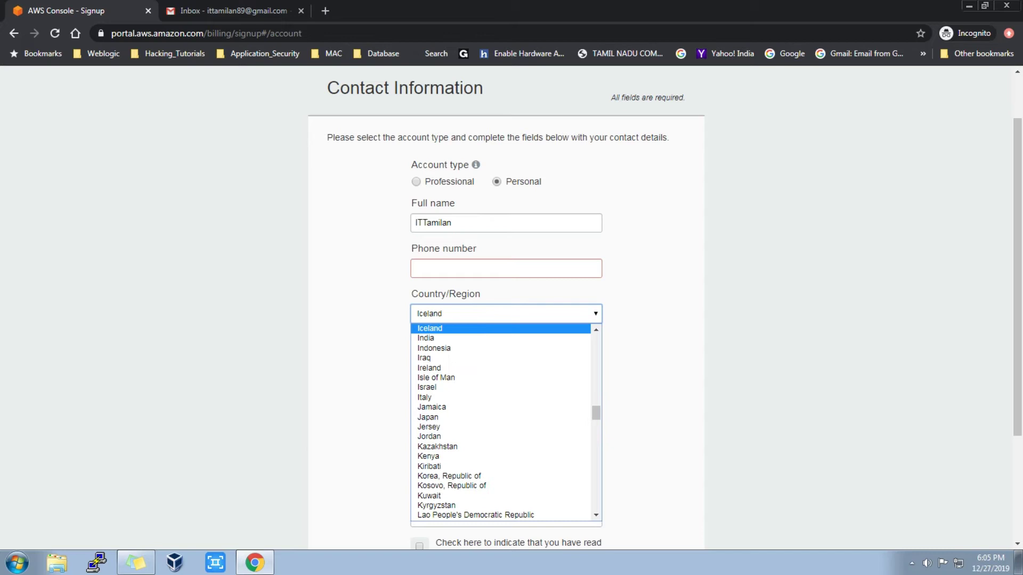
key(Down)
key(Return)
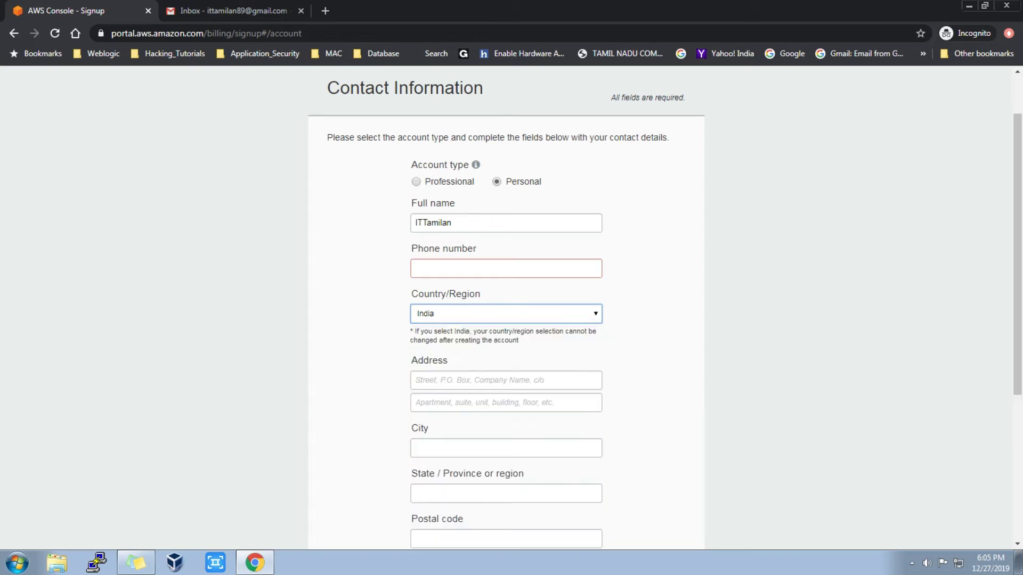
Step: Move down to the street address and phone number fields of the contact form
scroll(506, 309, down, 3)
click(506, 252)
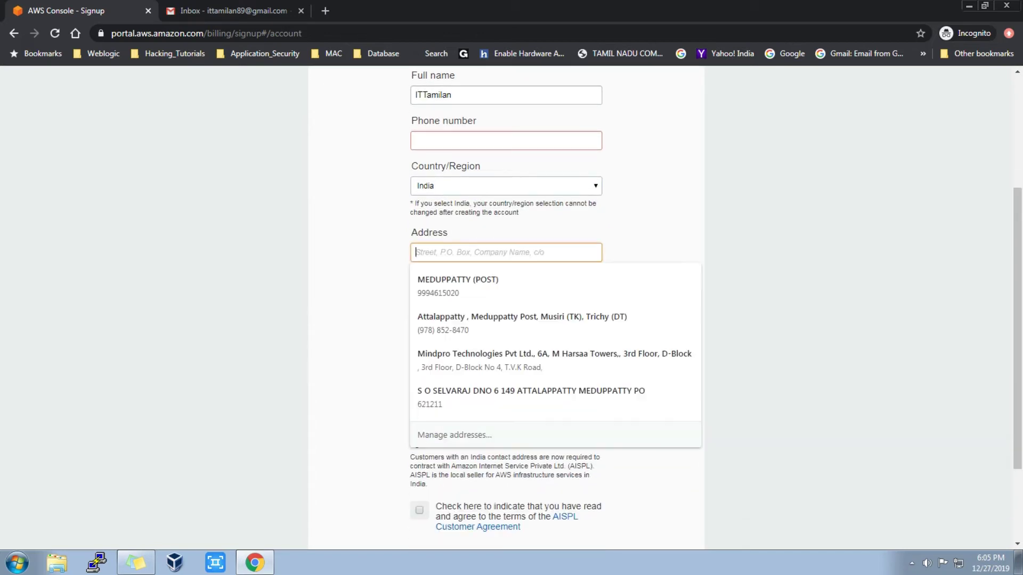
key(Escape)
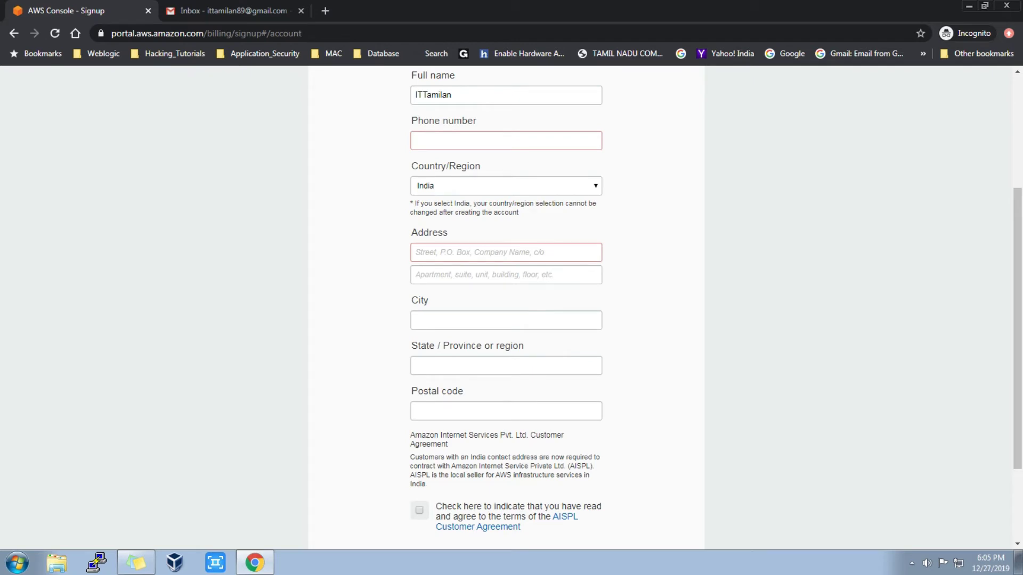
scroll(506, 309, down, 1)
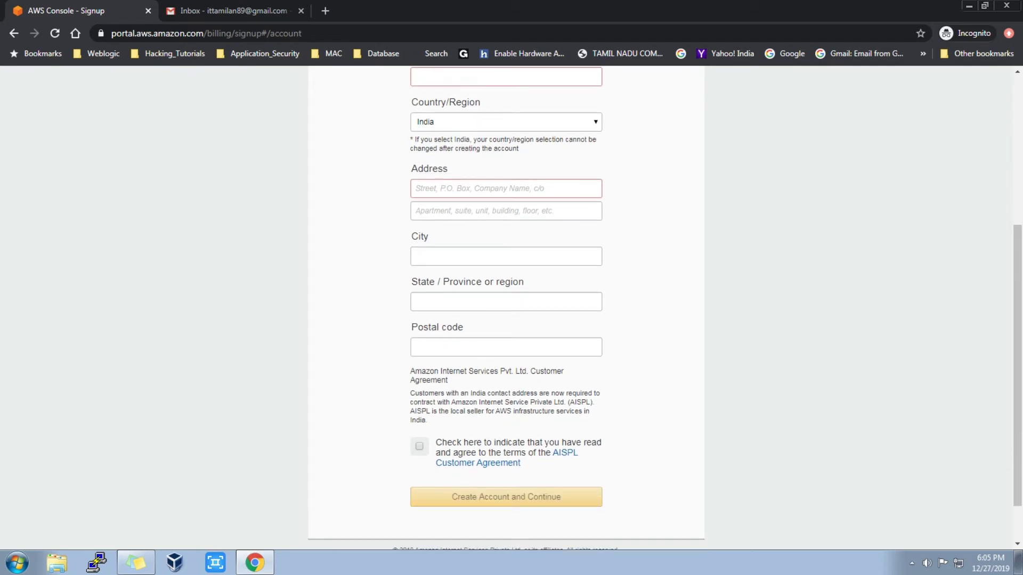
scroll(506, 309, up, 2)
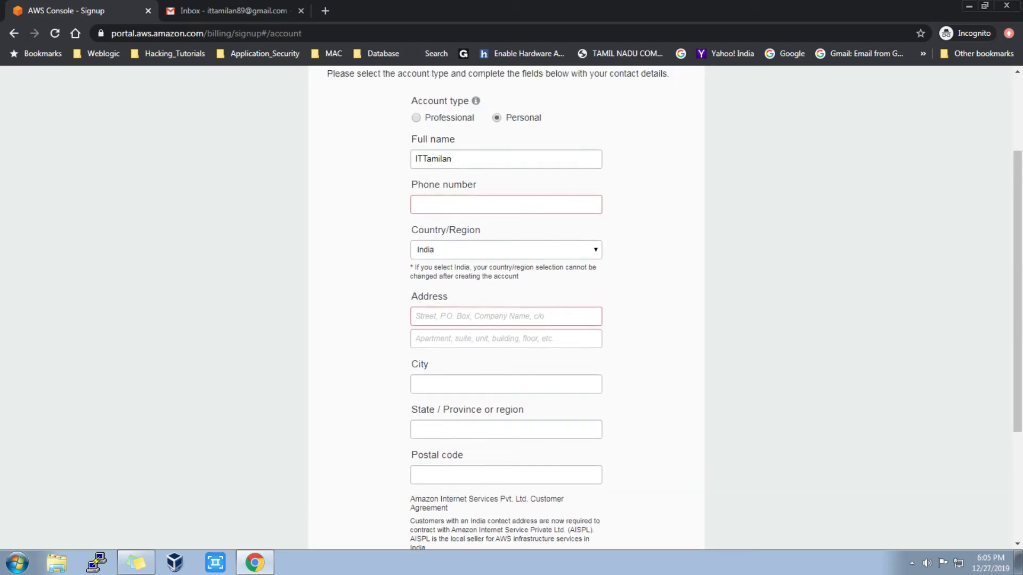
scroll(506, 309, up, 2)
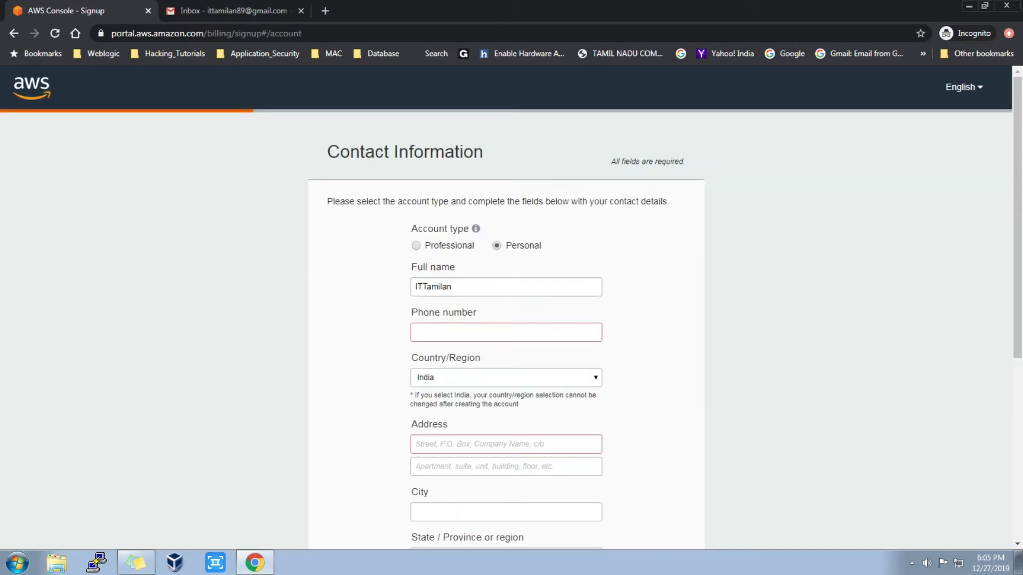
scroll(506, 309, down, 1)
click(506, 268)
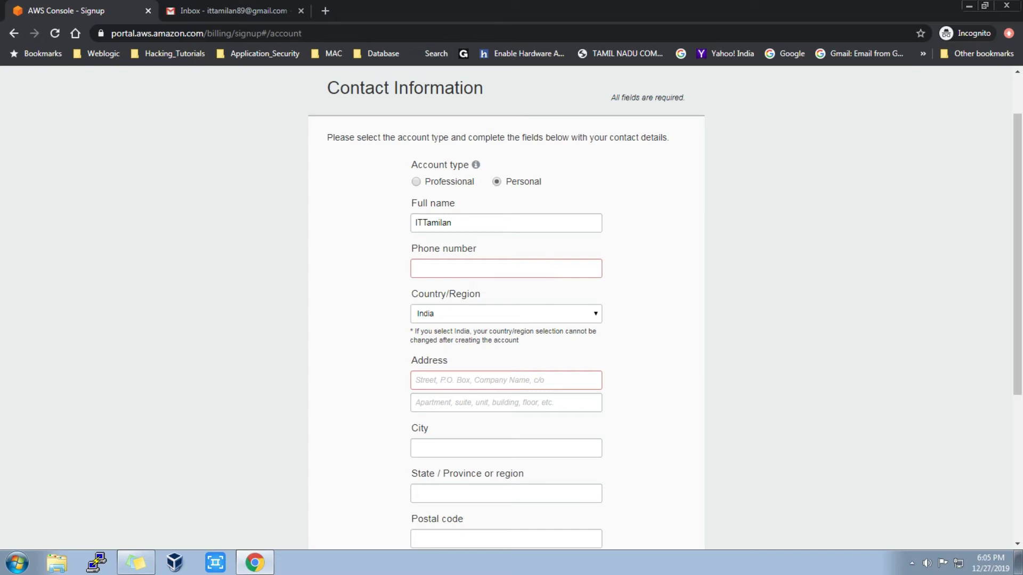
Step: Tick the checkbox accepting the AISPL Customer Agreement on the contact form
click(911, 563)
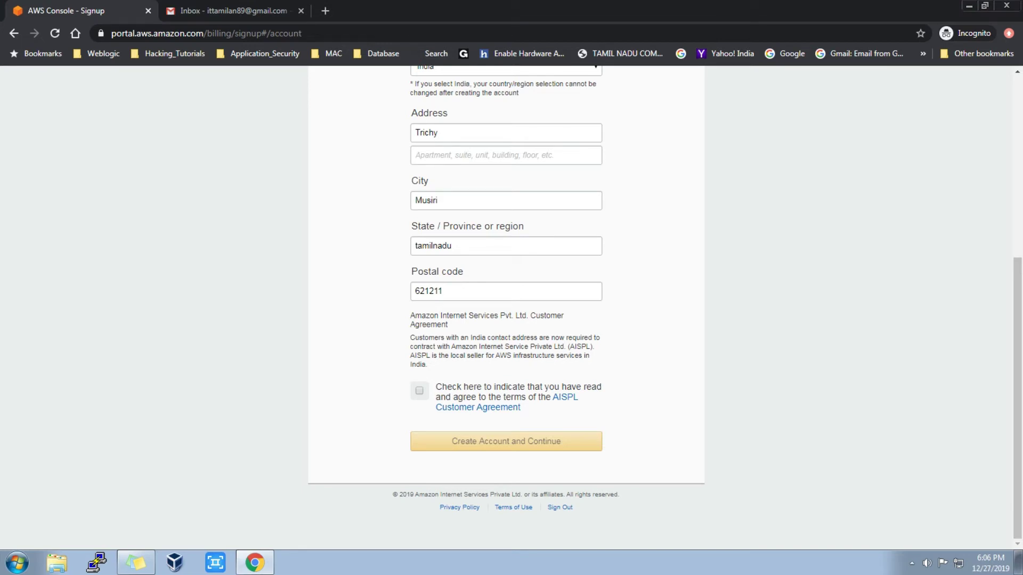
click(419, 391)
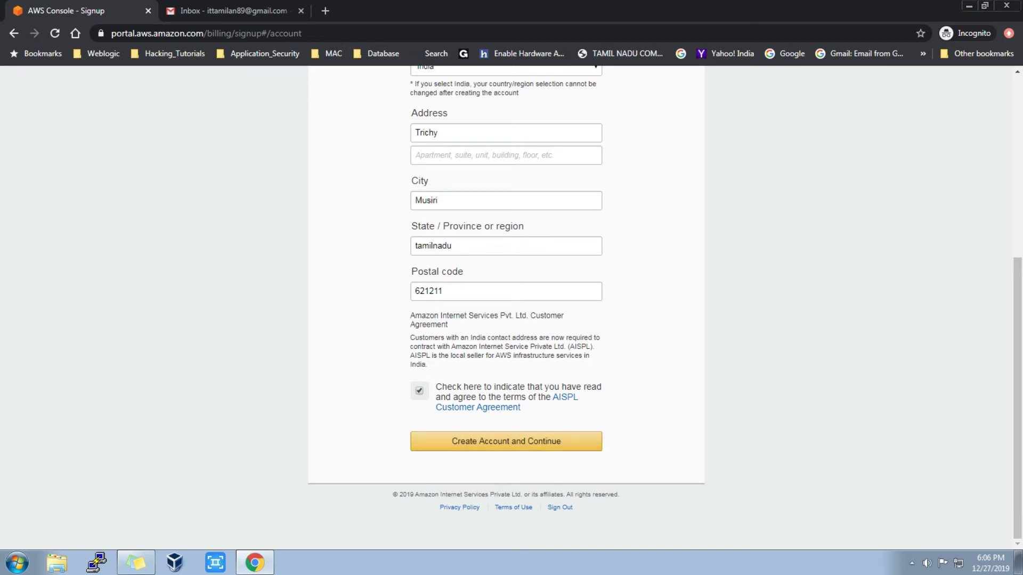
scroll(506, 303, up, 4)
scroll(506, 304, down, 4)
Step: Create the account and reach the Payment Information card number, expiry and cardholder fields
click(506, 441)
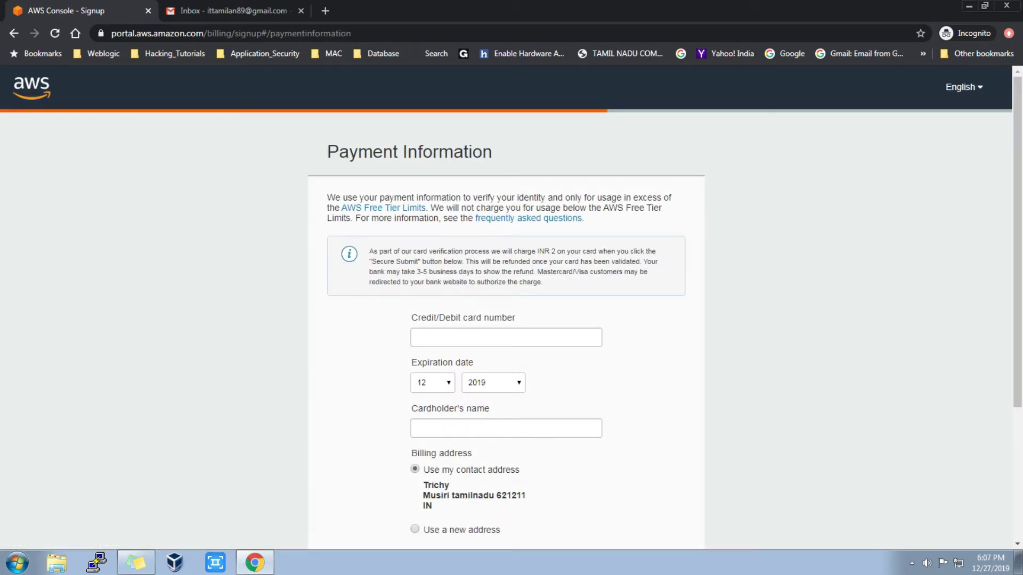
scroll(506, 319, down, 4)
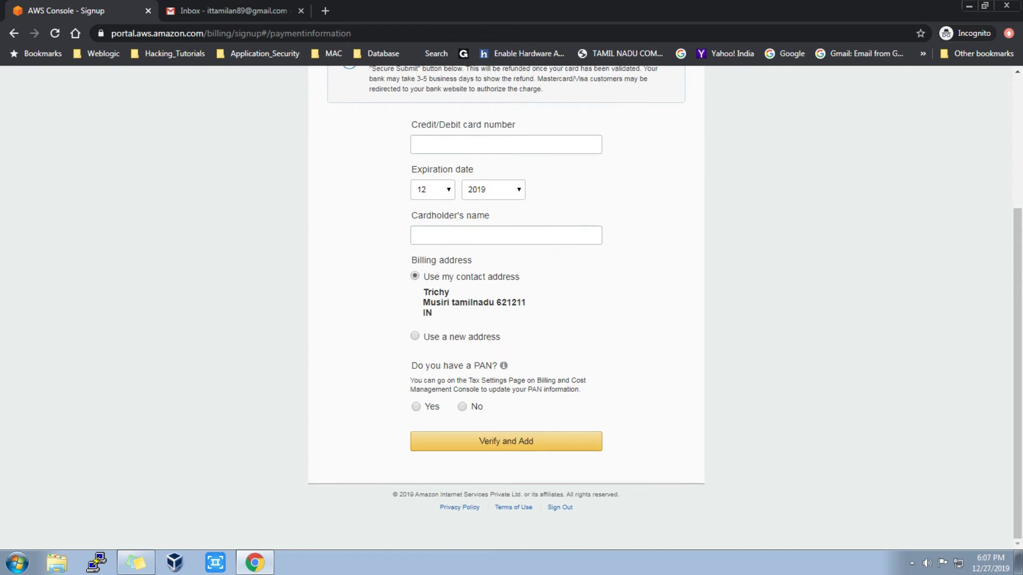
scroll(506, 320, up, 4)
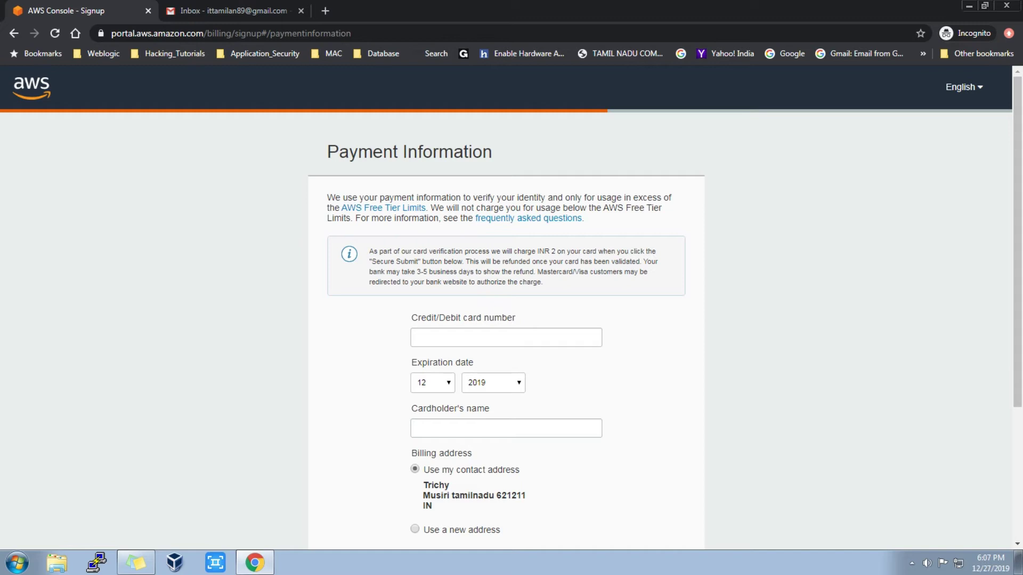
click(505, 337)
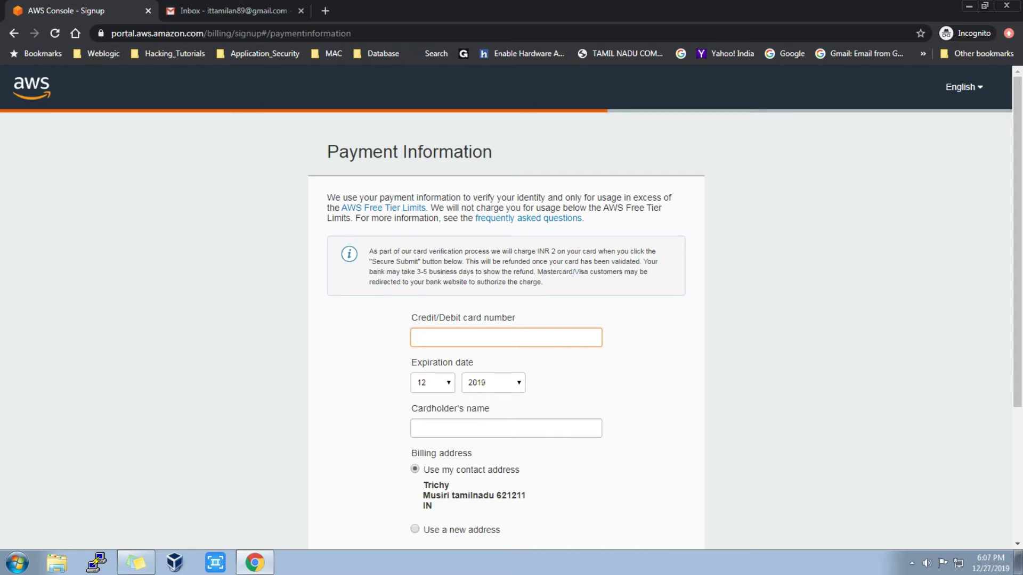
scroll(505, 308, down, 4)
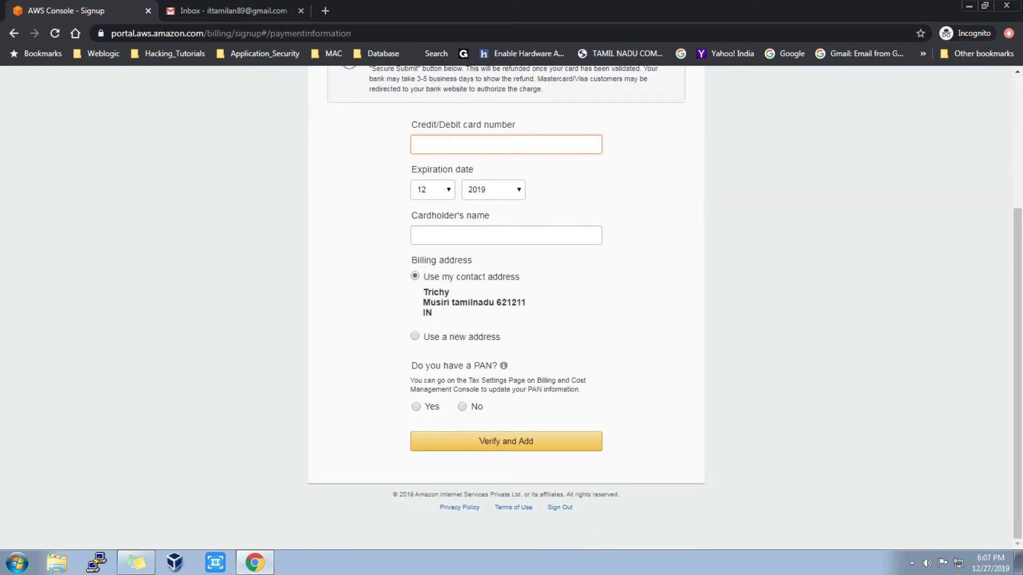
scroll(506, 308, up, 4)
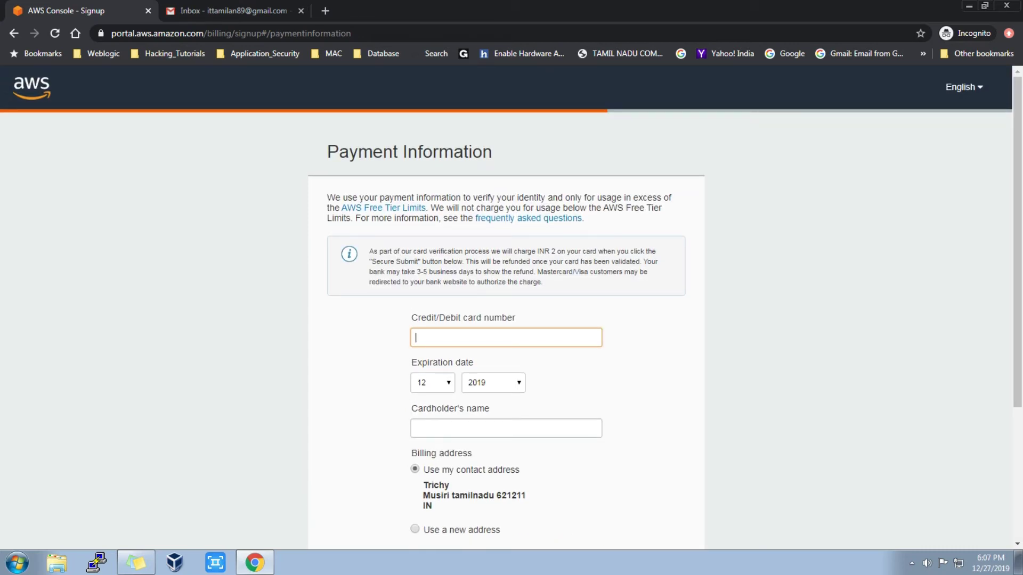
click(911, 563)
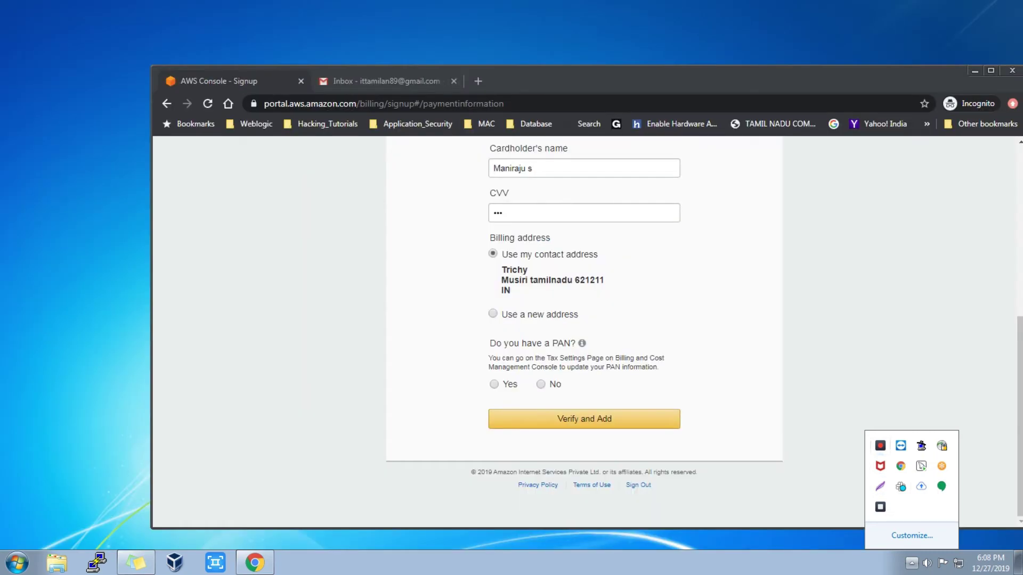
Step: Keep 'Use my contact address' for billing and submit the card details for verification
key(Escape)
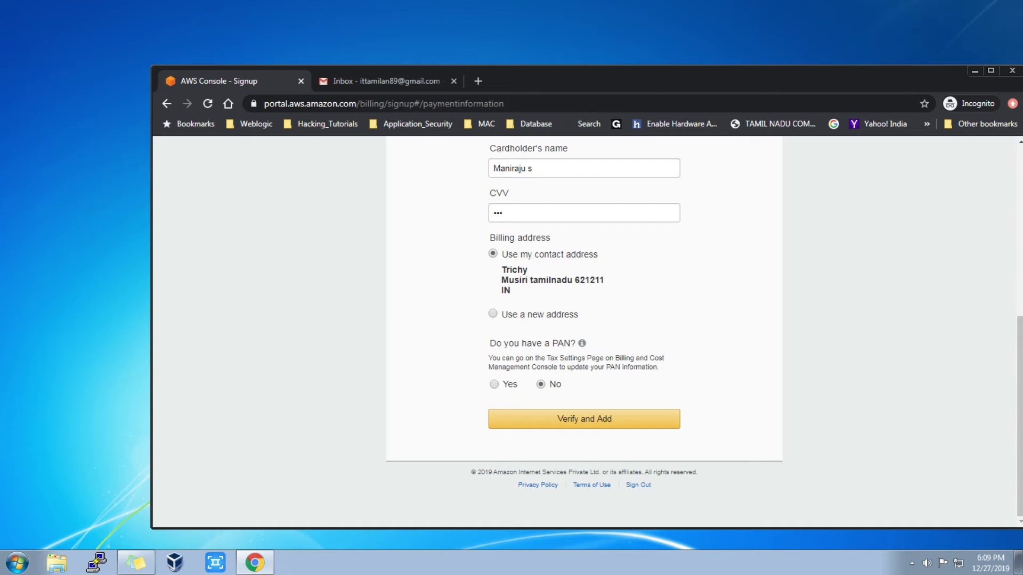
click(493, 314)
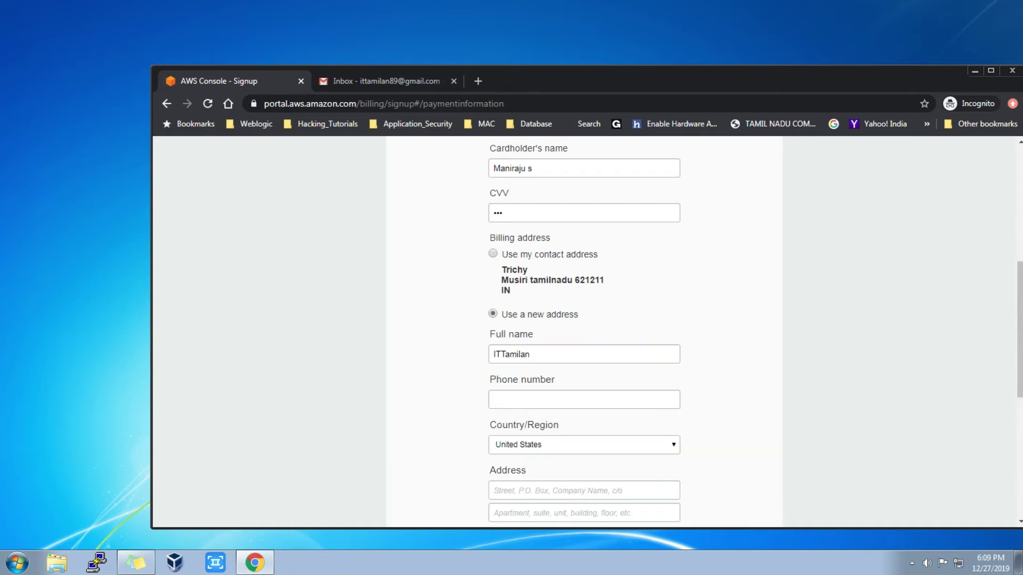
click(492, 254)
key(Return)
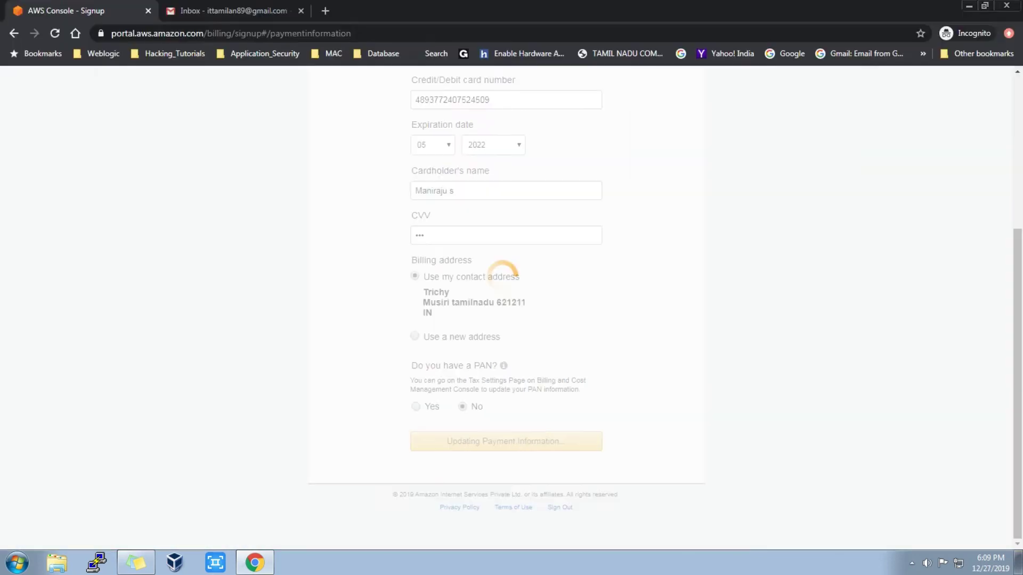
click(991, 70)
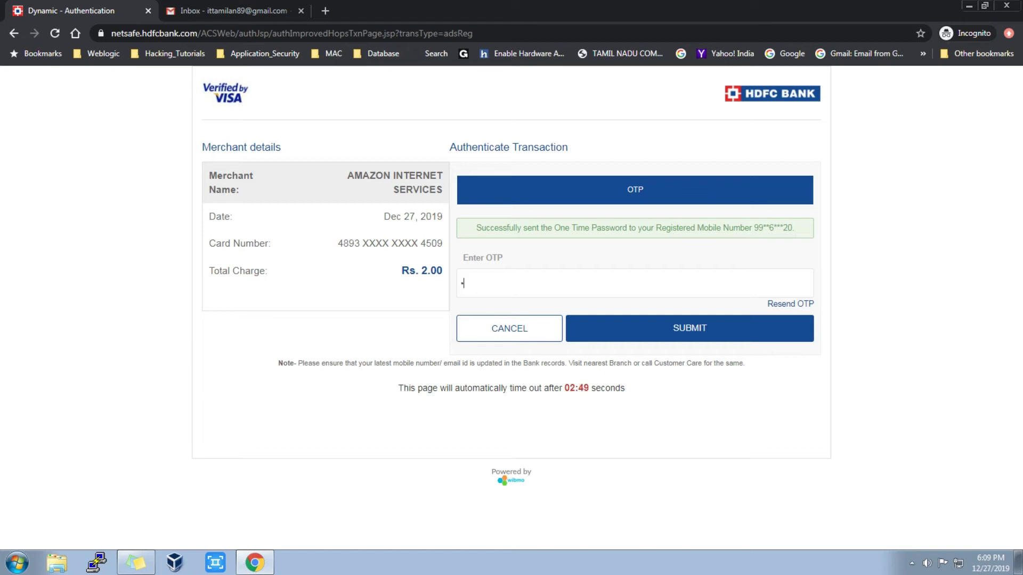
Step: Enter the SMS one-time password on HDFC Bank NetSafe and submit it
key(Return)
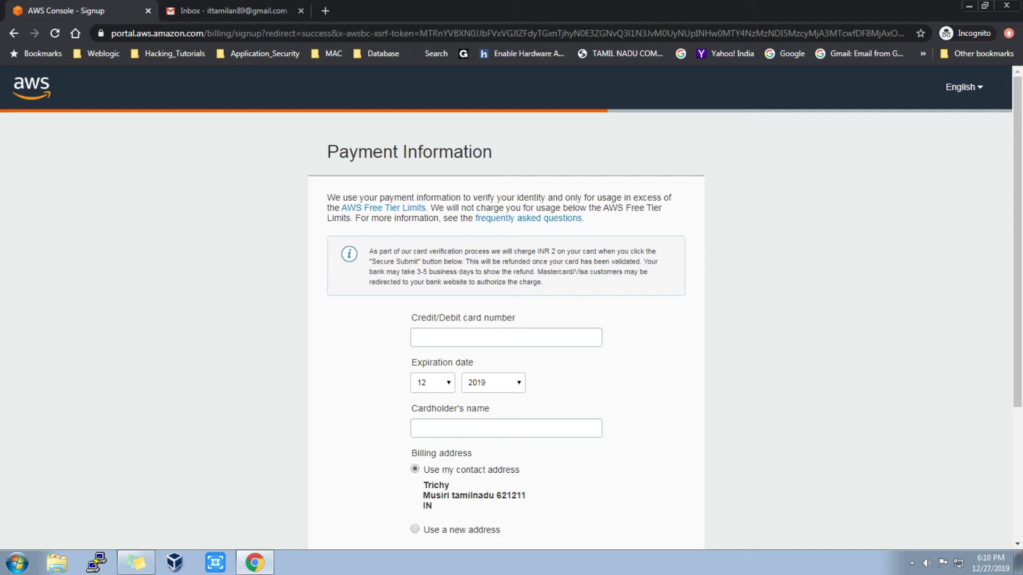
Step: Submit the Payment Information page with Verify and Add
scroll(506, 320, down, 4)
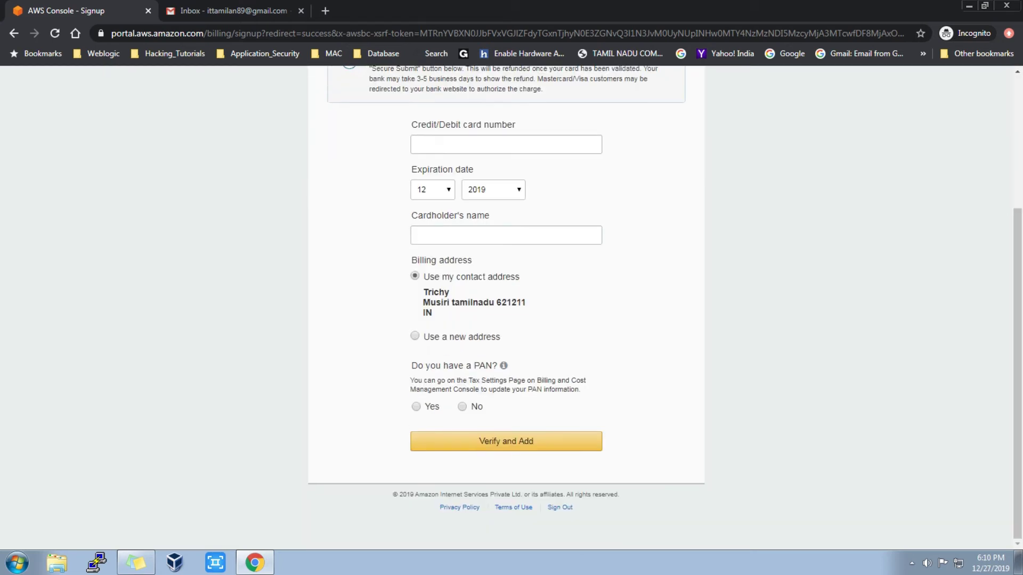
key(Return)
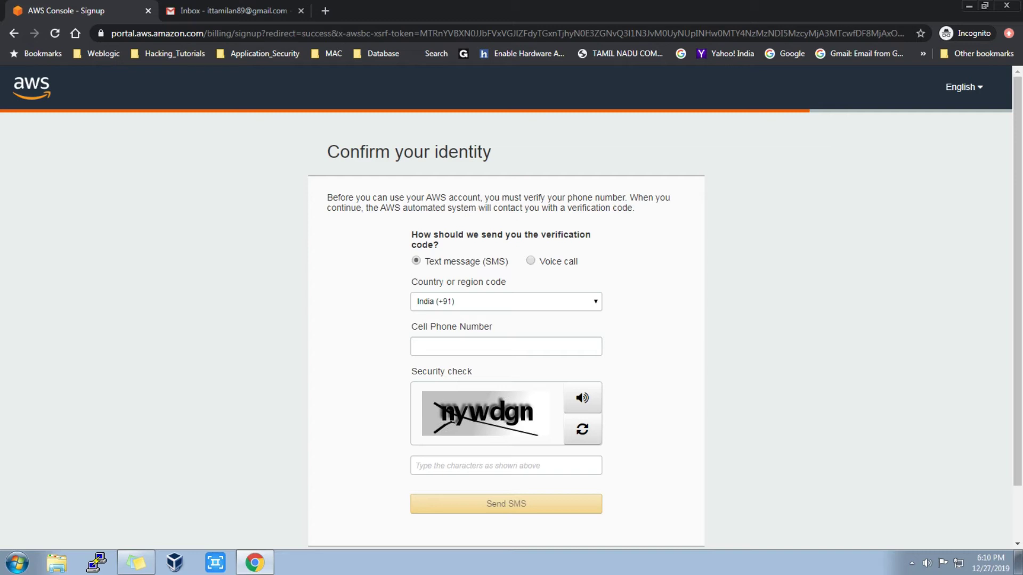
Step: Keep India (+91) as country code and enter the cell phone number
click(506, 302)
click(456, 503)
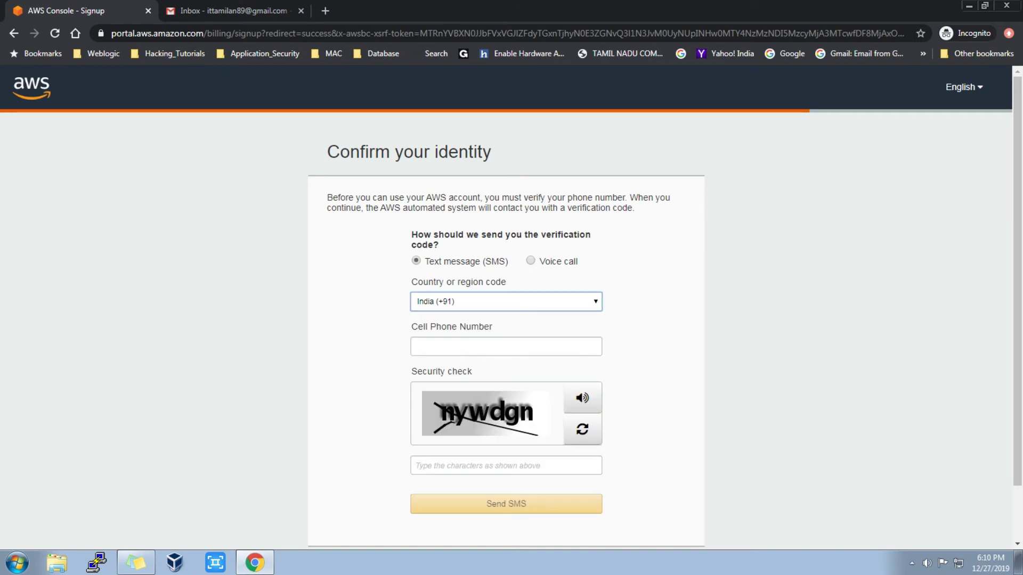
click(506, 346)
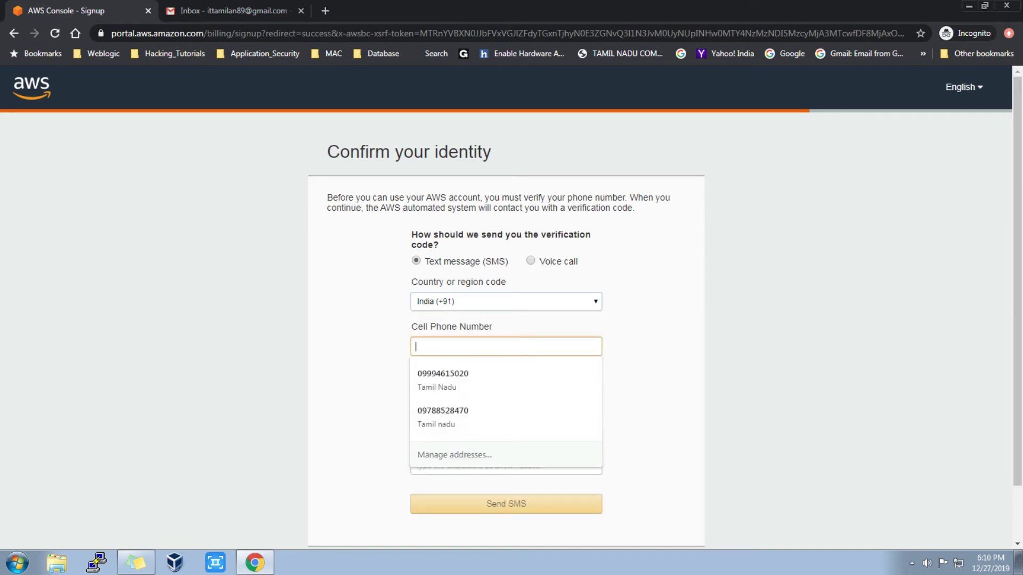
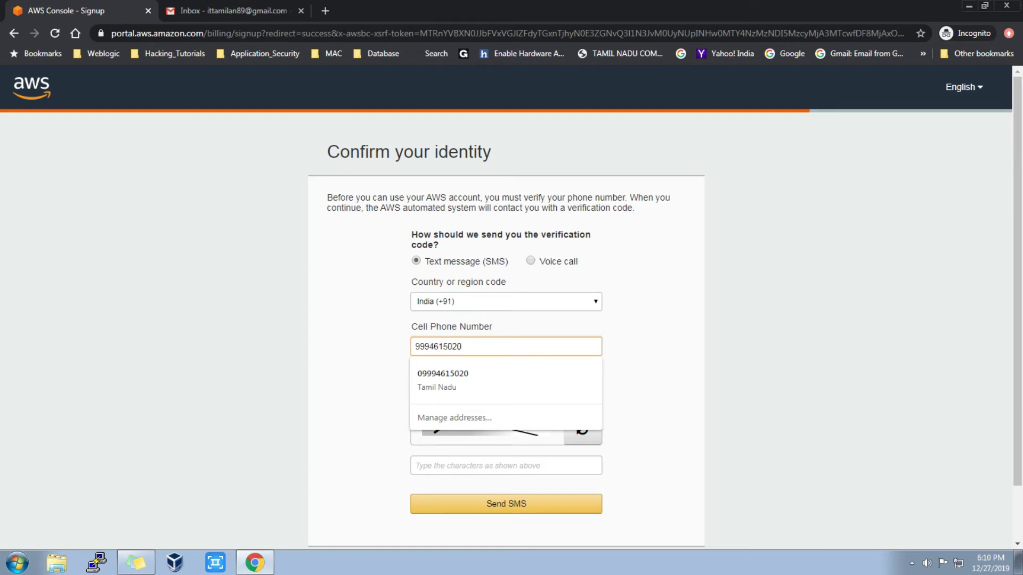
key(Tab)
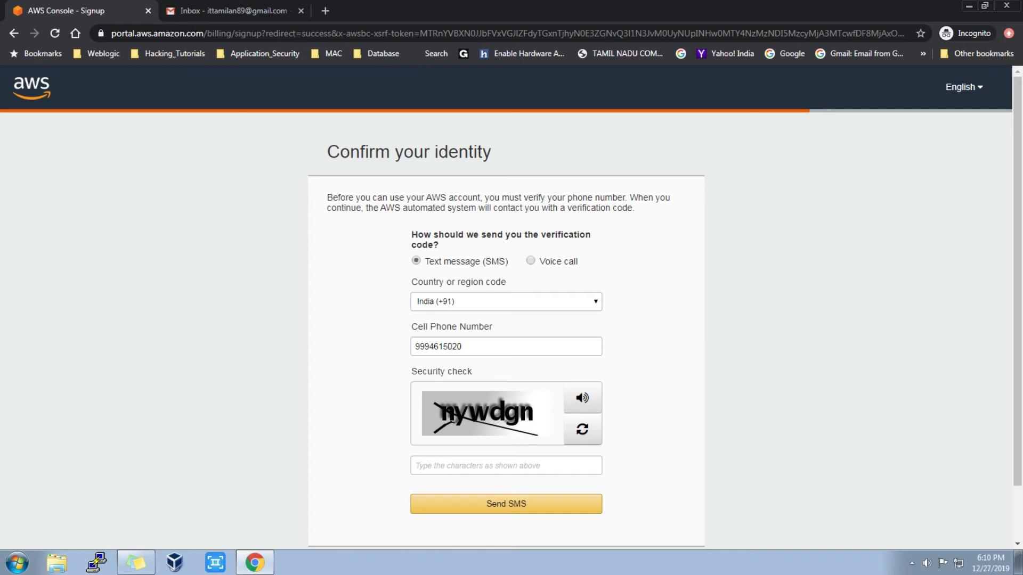
double_click(438, 346)
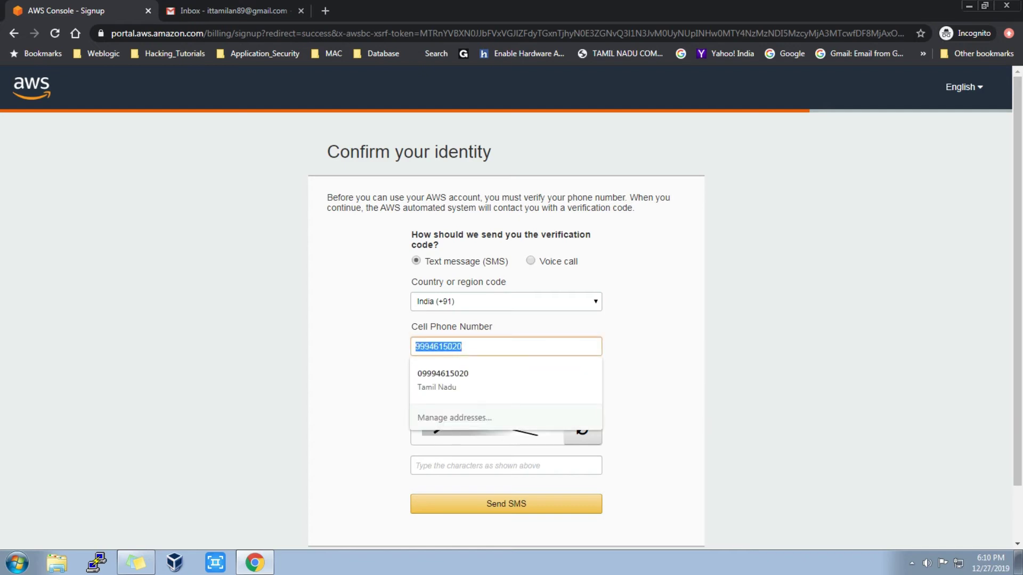
key(Escape)
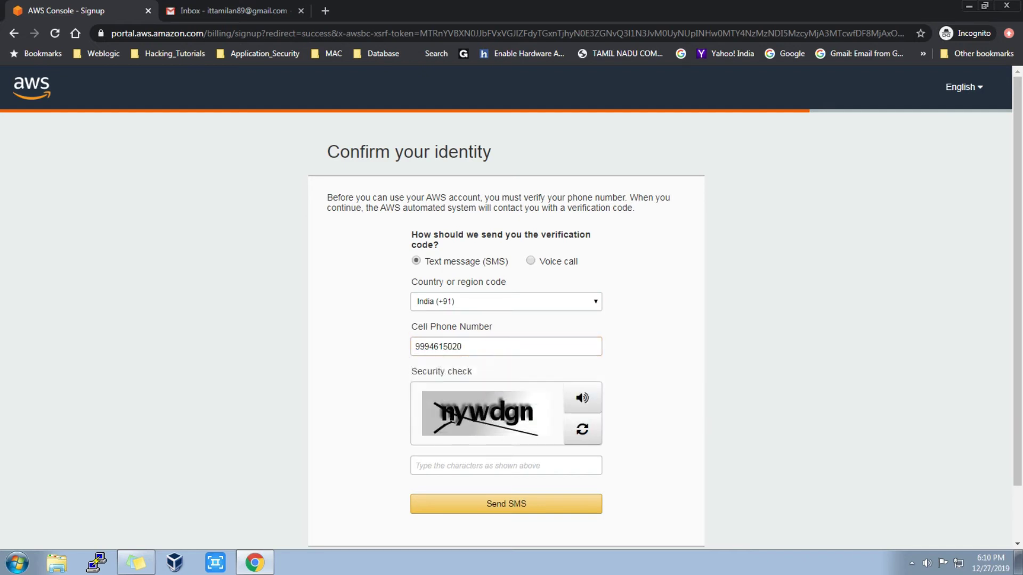
Step: Enter the security check characters and request the SMS verification code
scroll(506, 308, down, 1)
click(479, 403)
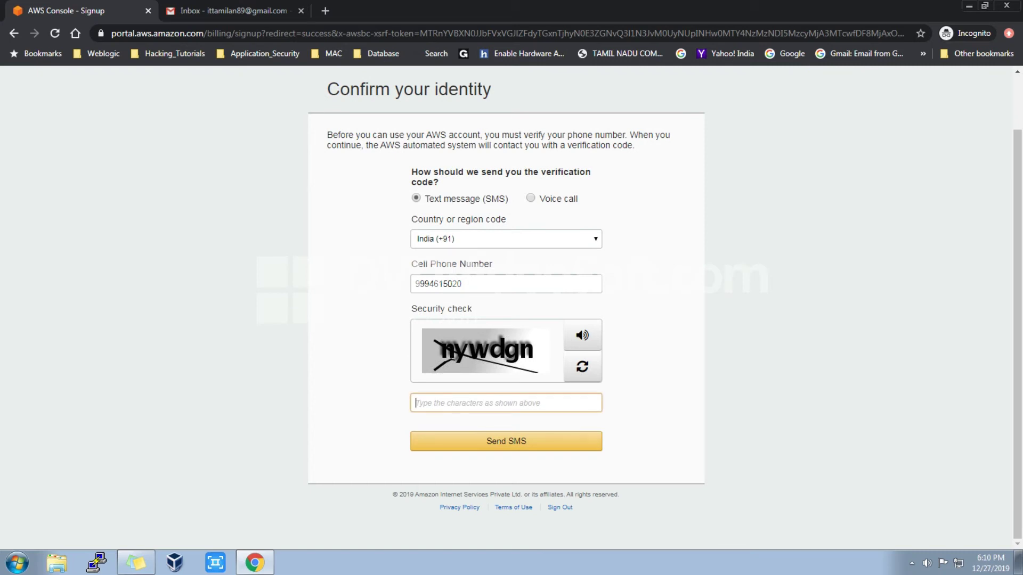
text(nywdgn)
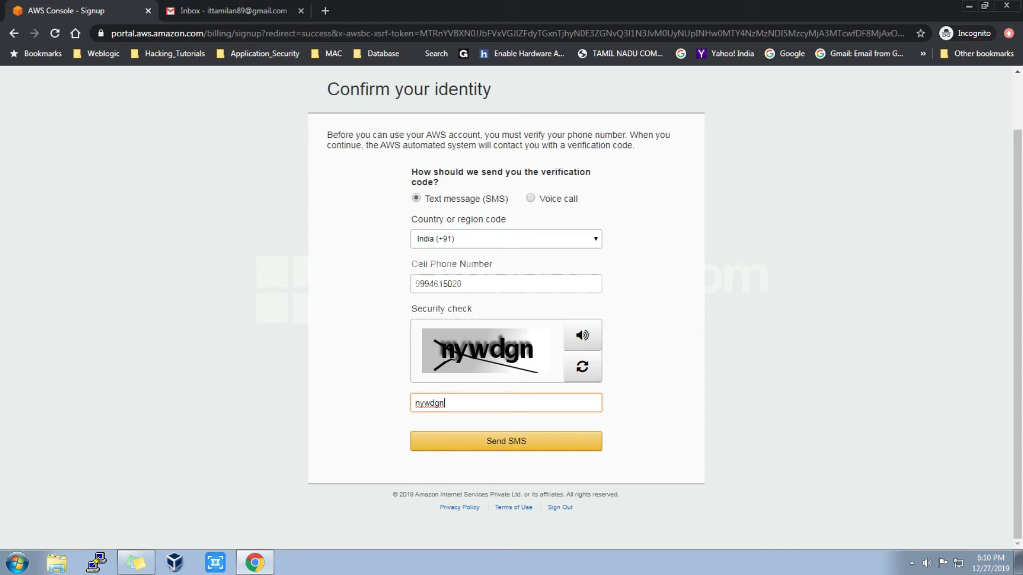
key(Return)
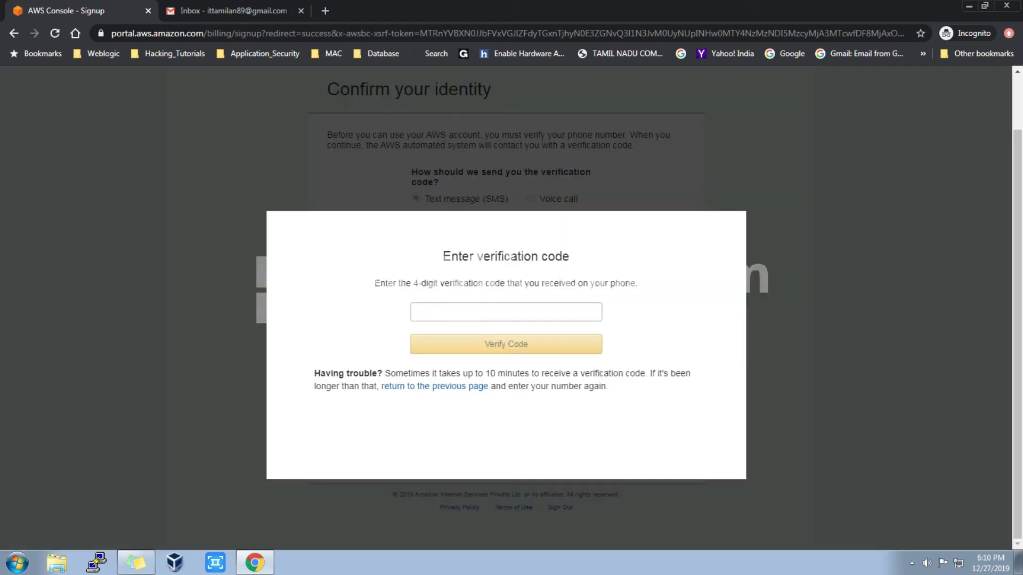
Step: Enter the 4-digit code received by SMS and submit it with Verify Code
click(524, 313)
key(Down)
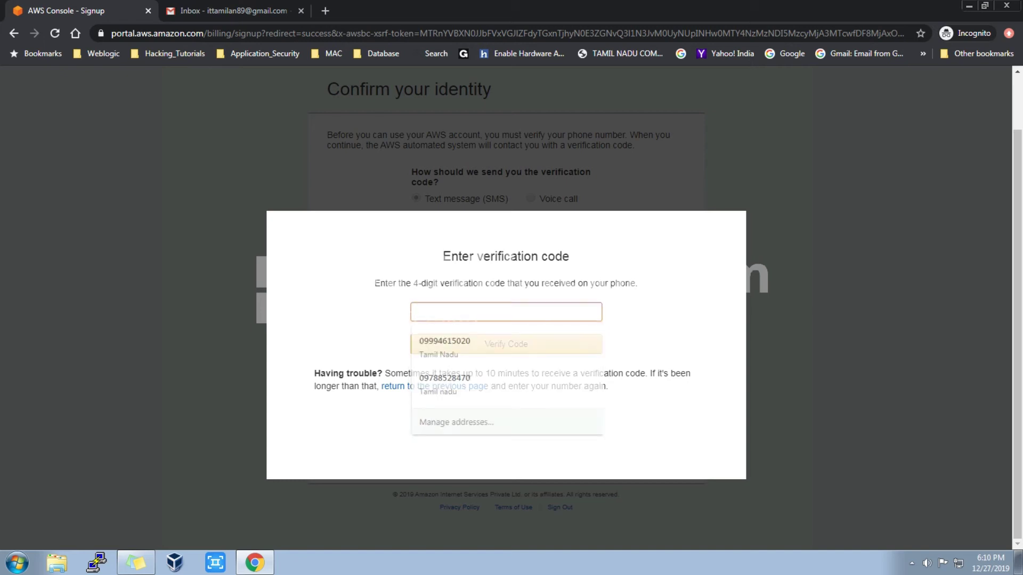
key(Escape)
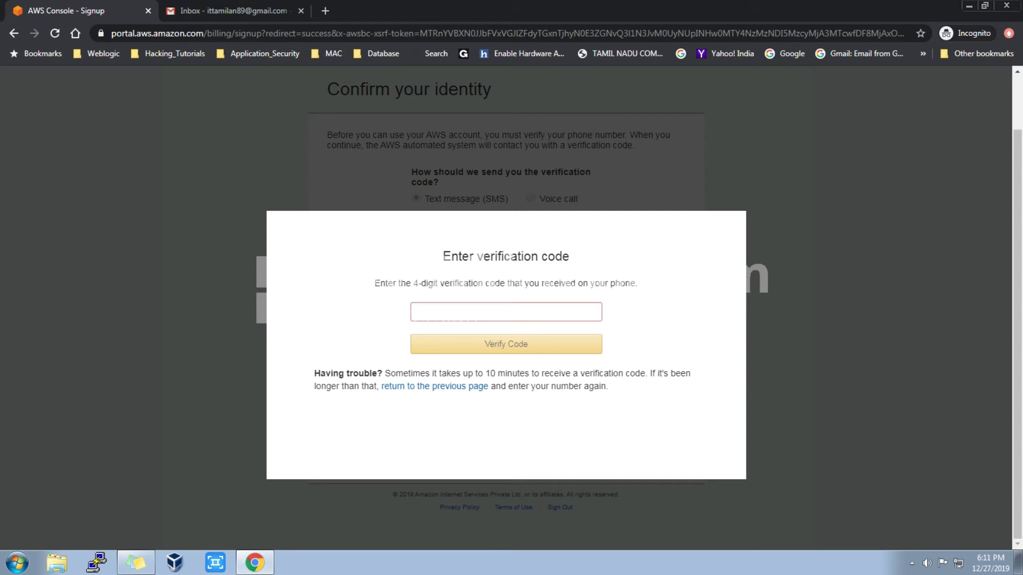
key(Down)
key(Escape)
key(Return)
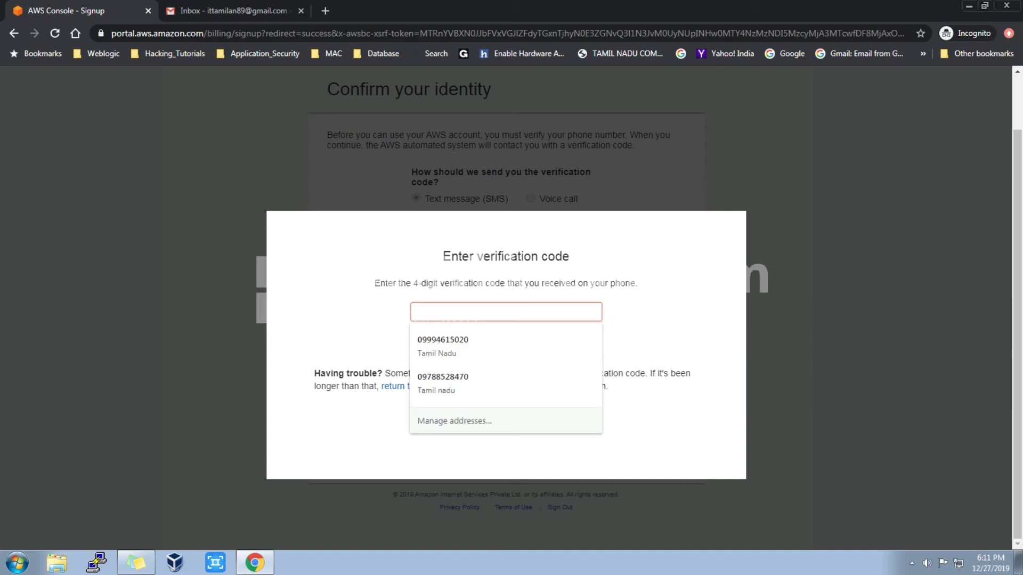
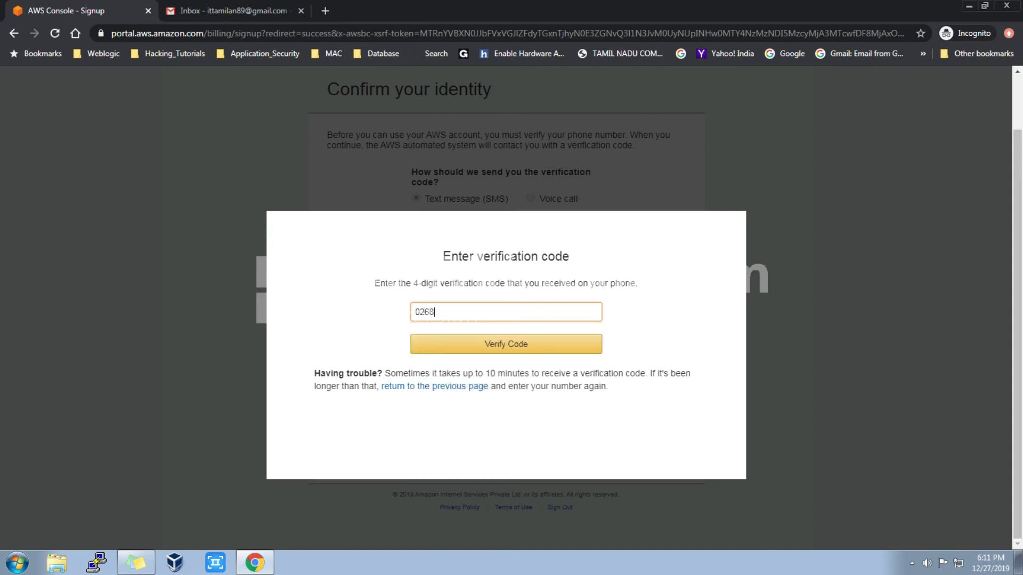
key(Tab)
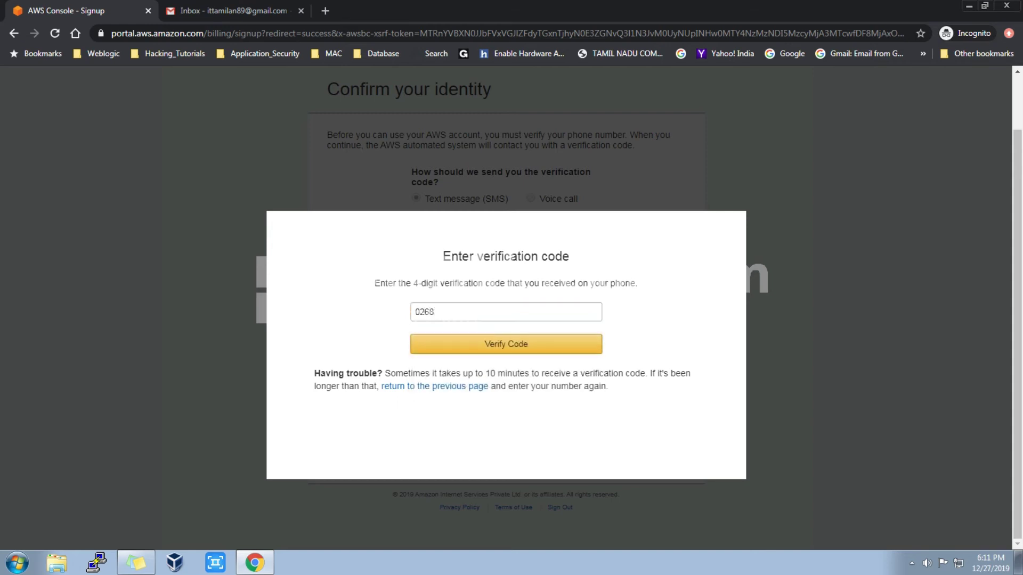
key(Return)
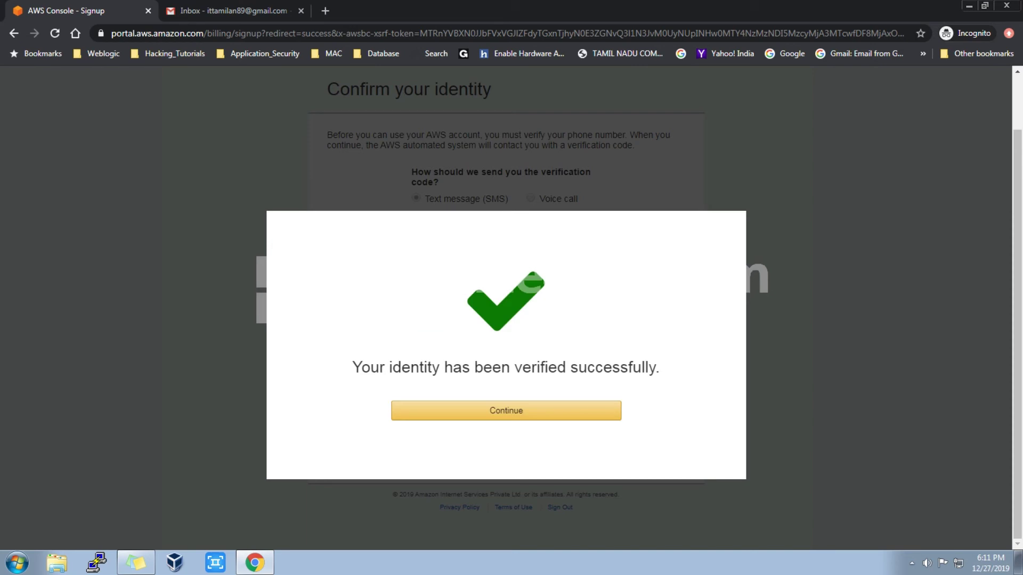
Step: Continue past the verification success message to finish signup, then switch to the Gmail inbox
key(Return)
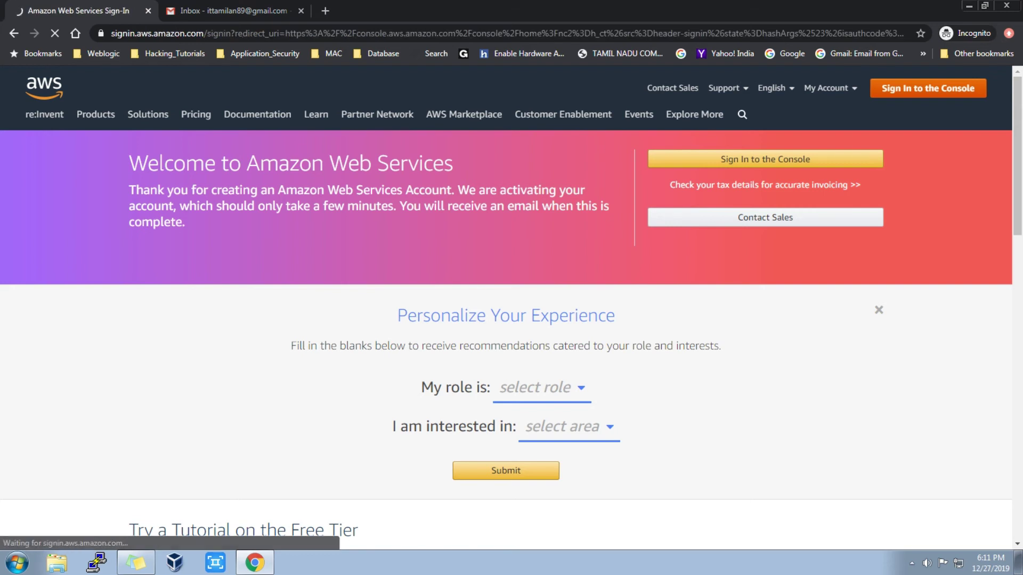
key(ctrl+Tab)
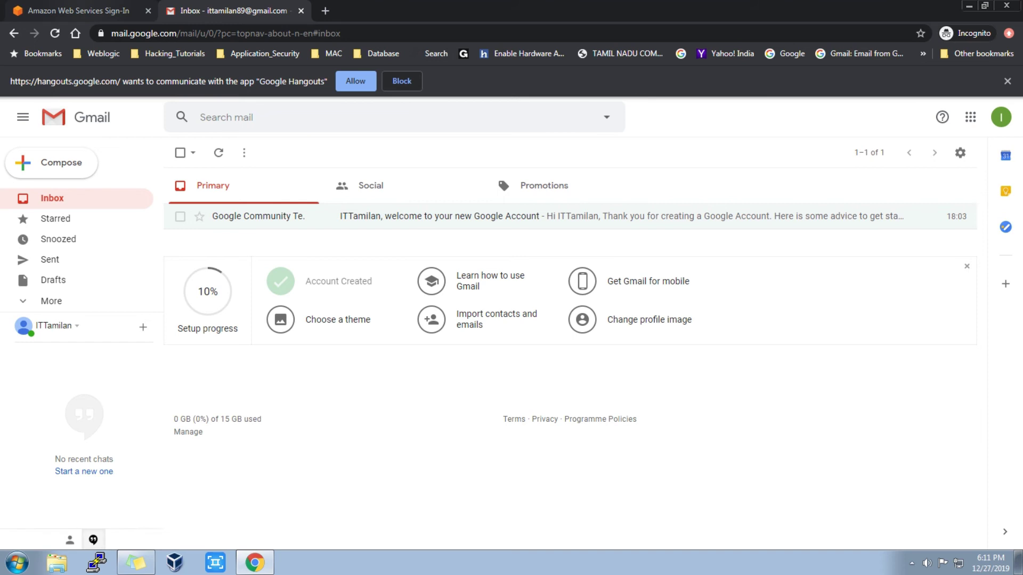
Step: Back on AWS Sign-In, paste the account e-mail and enter the root password to sign in
key(ctrl+Tab)
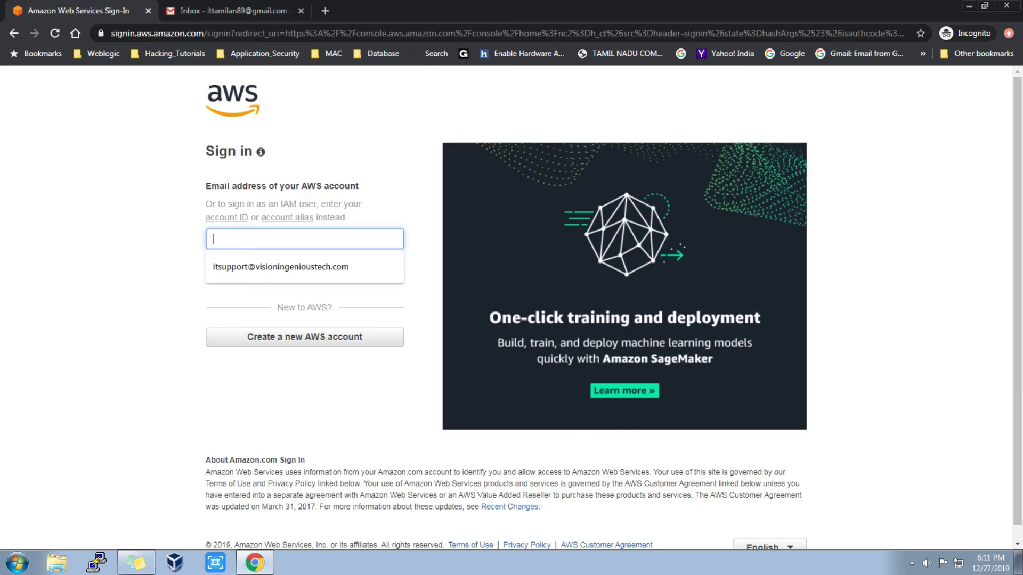
key(ctrl+v)
key(Return)
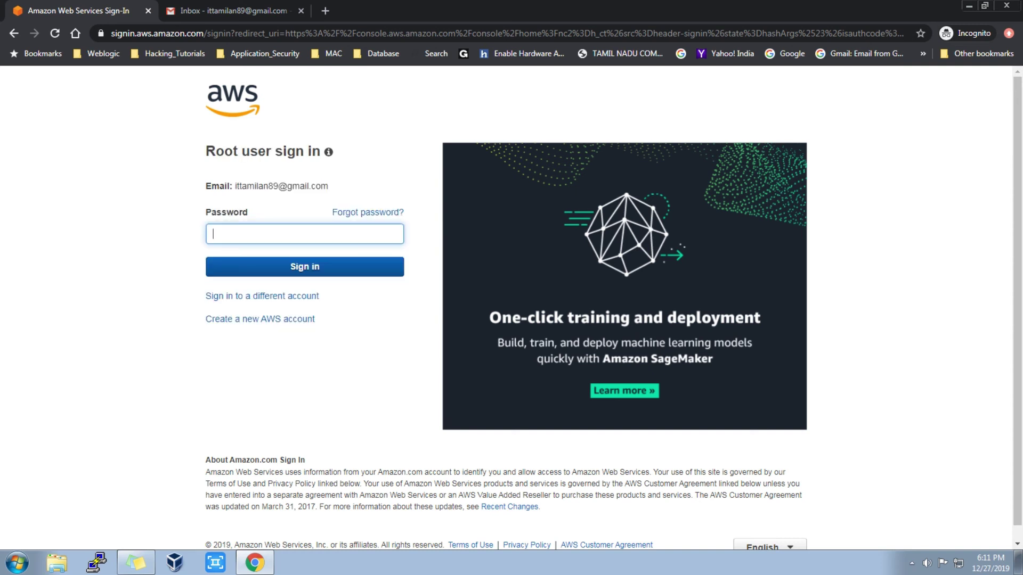
text(**********)
key(Return)
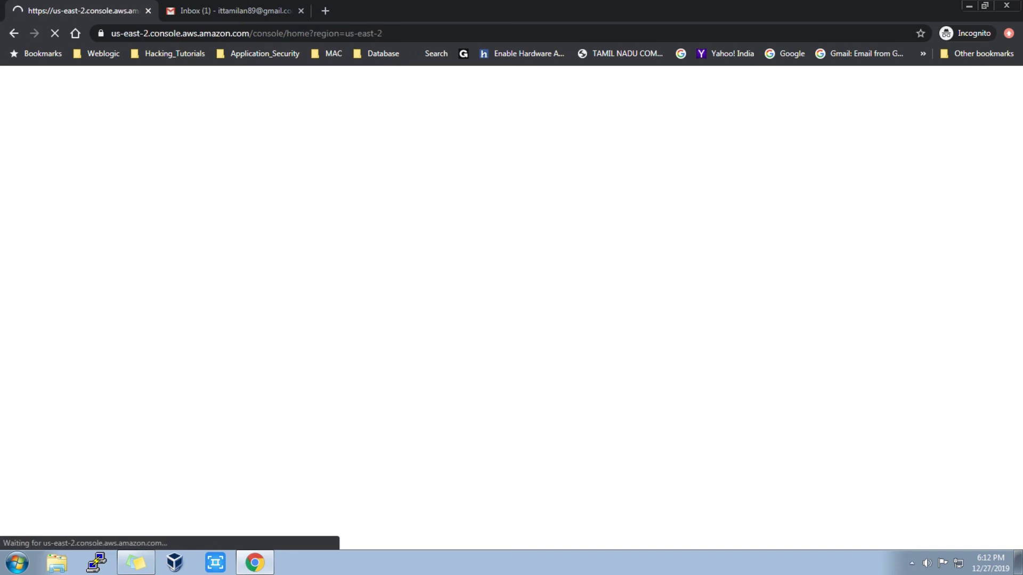
Step: Read the Welcome to Amazon Web Services email in Gmail, then return to the console tab
click(229, 11)
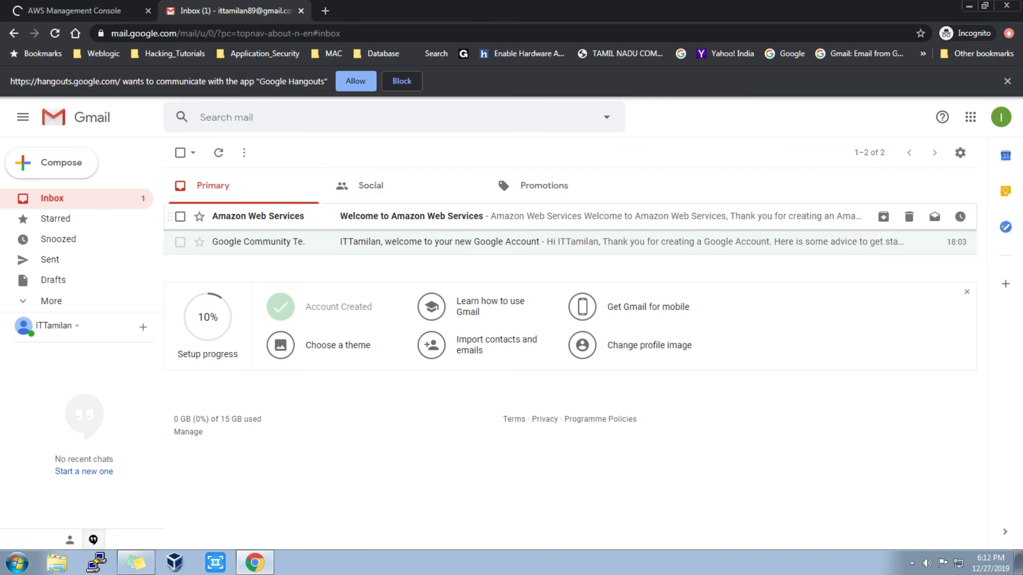
click(480, 216)
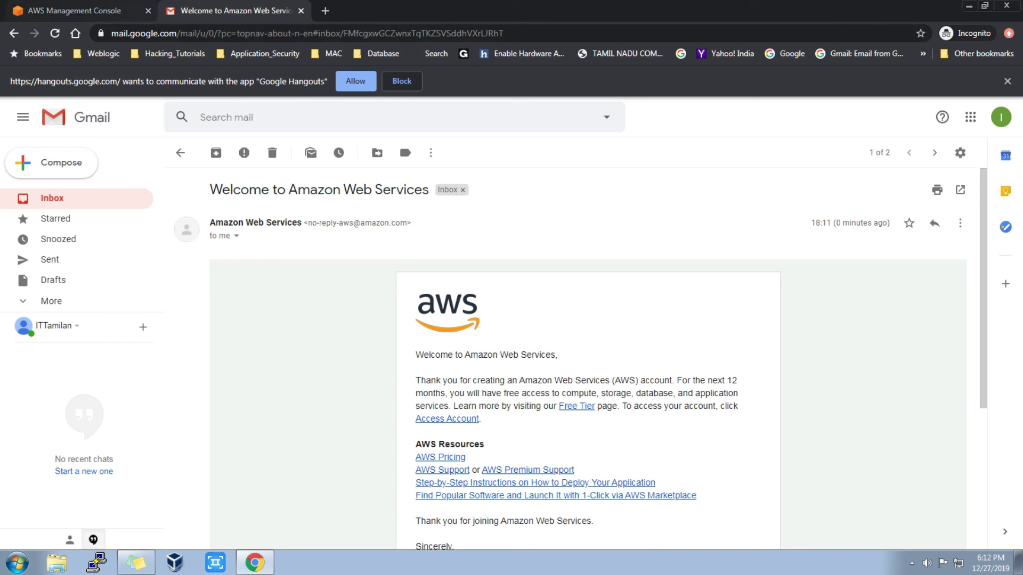
click(106, 10)
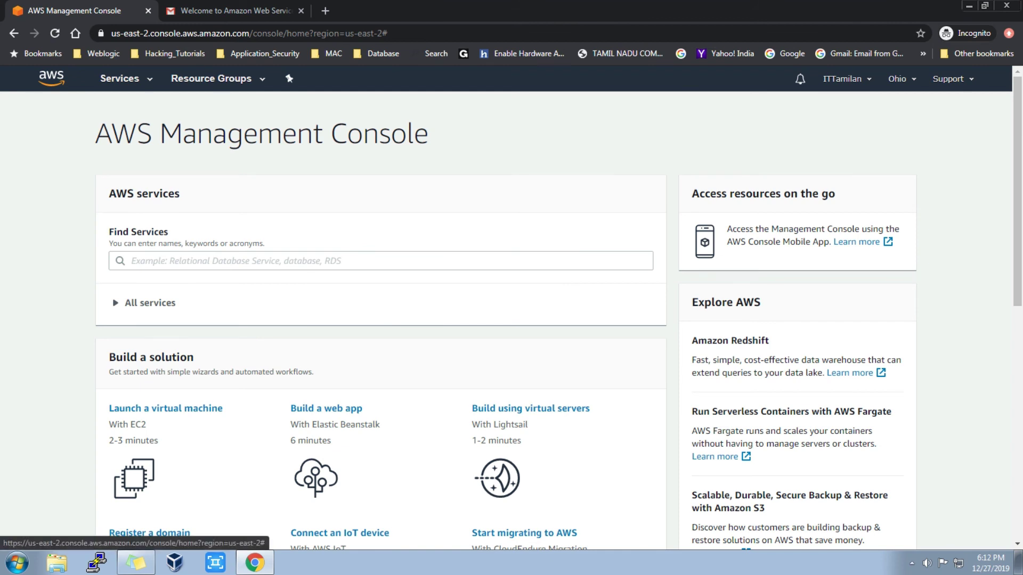
Step: Switch the console region from Ohio to US West (Oregon) and open EC2 from Services
click(841, 78)
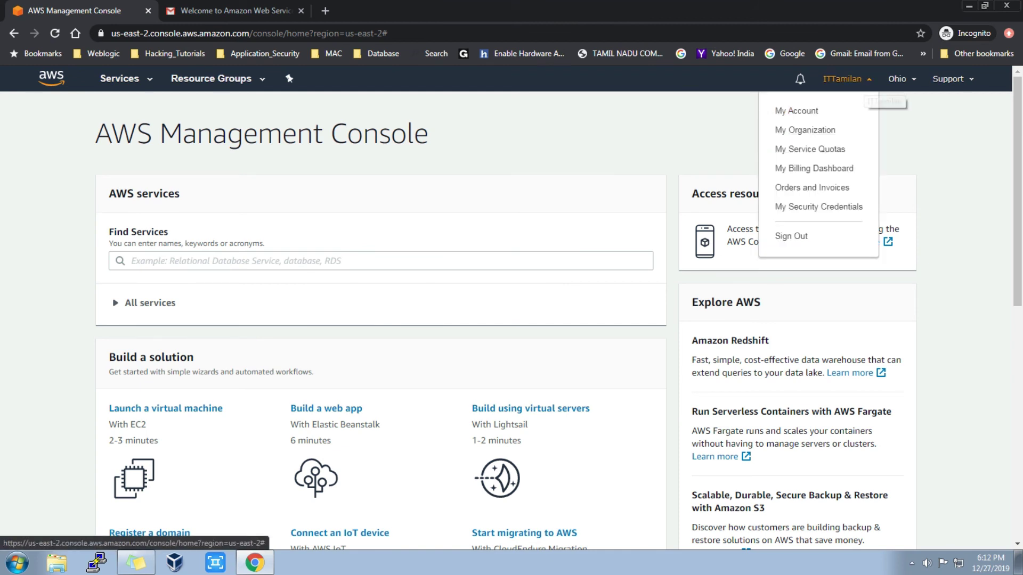
click(897, 79)
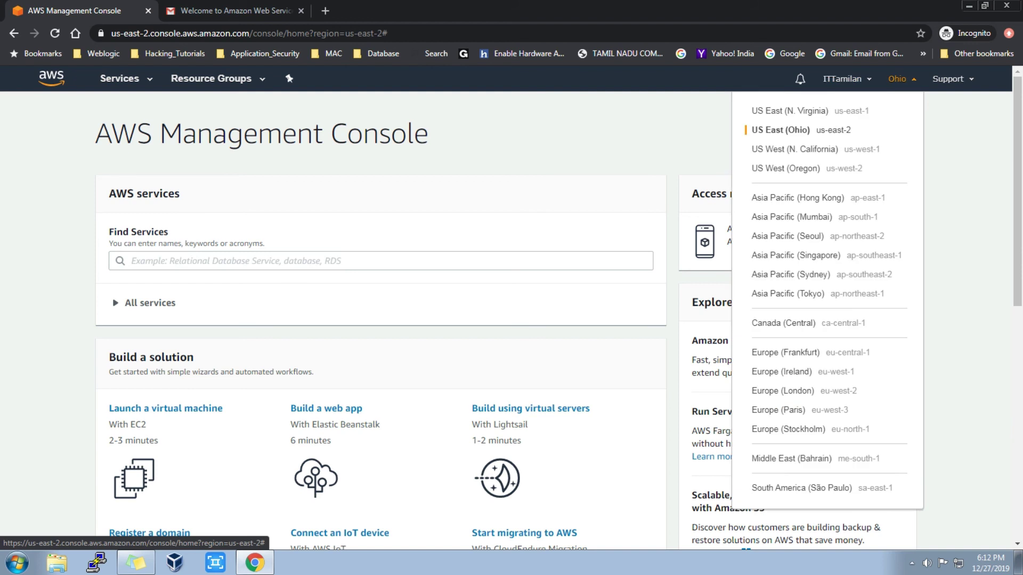
click(786, 169)
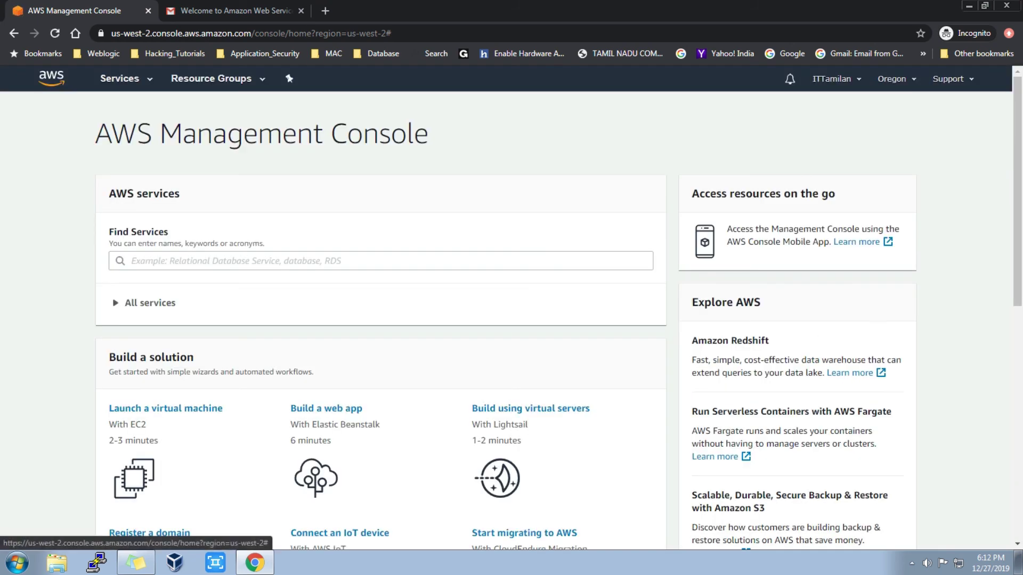
click(120, 78)
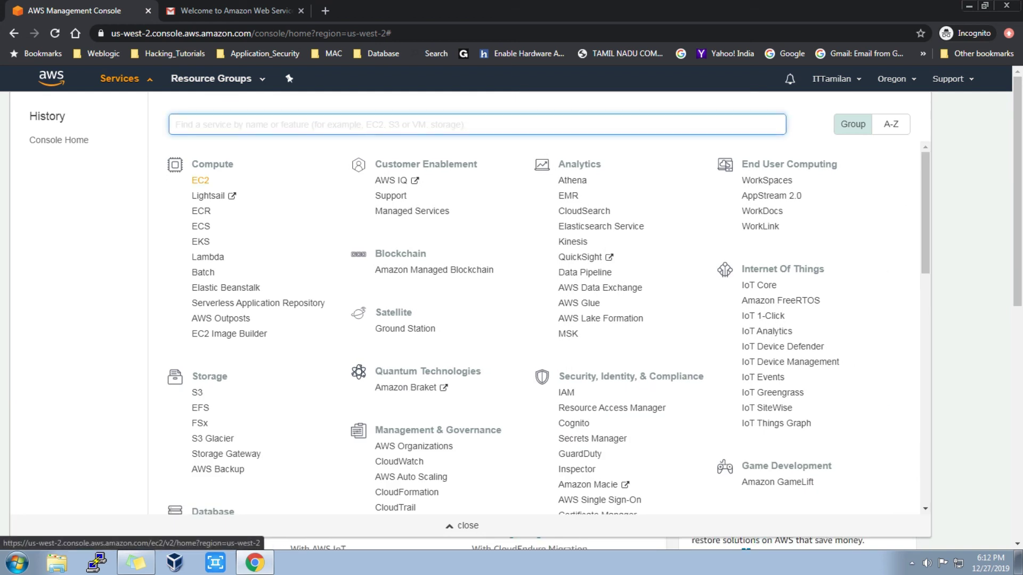
click(200, 180)
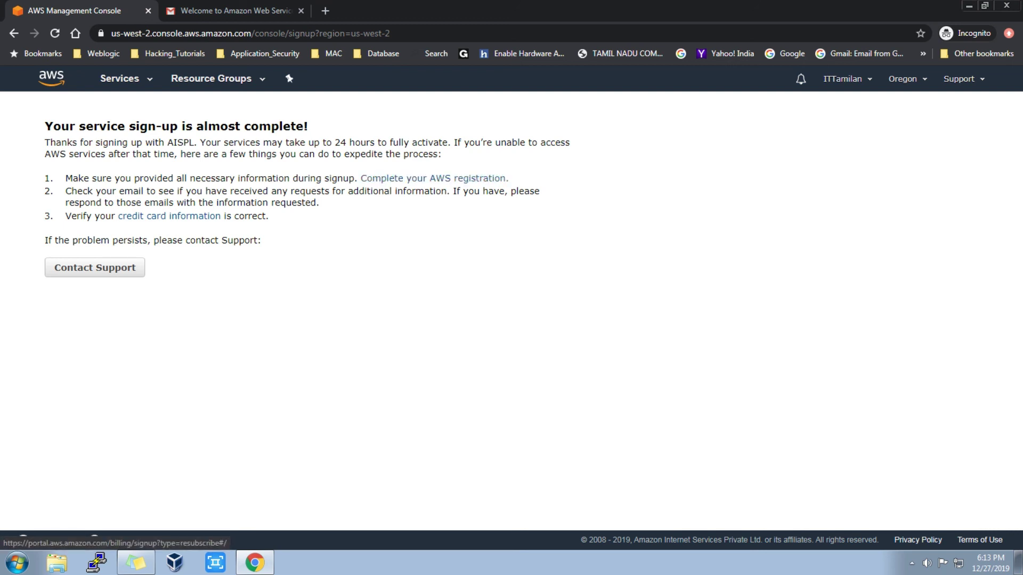
Step: Highlight the 24-hours activation note, then open the Account Settings page from the account menu
drag(334, 142, 448, 142)
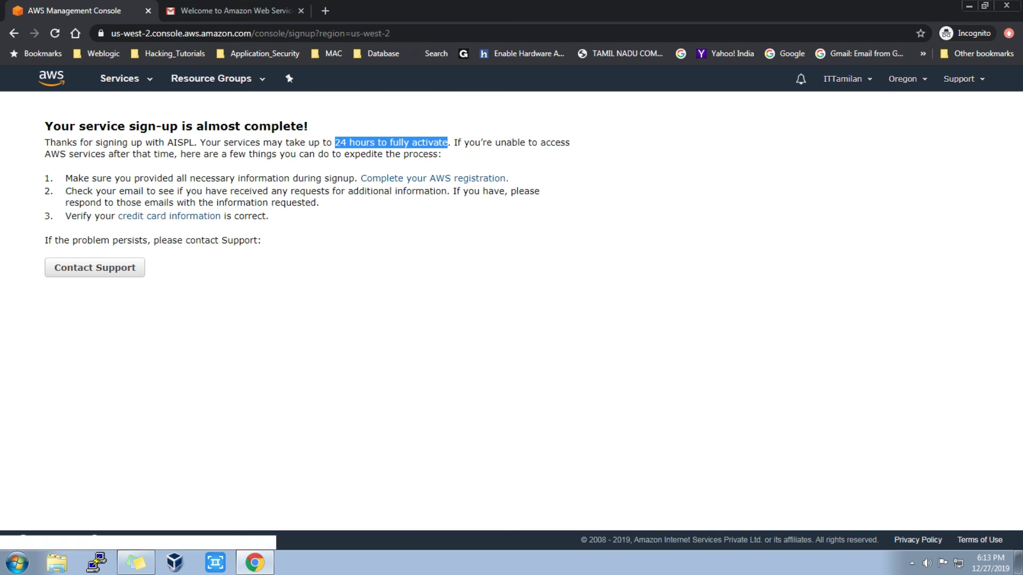
click(843, 78)
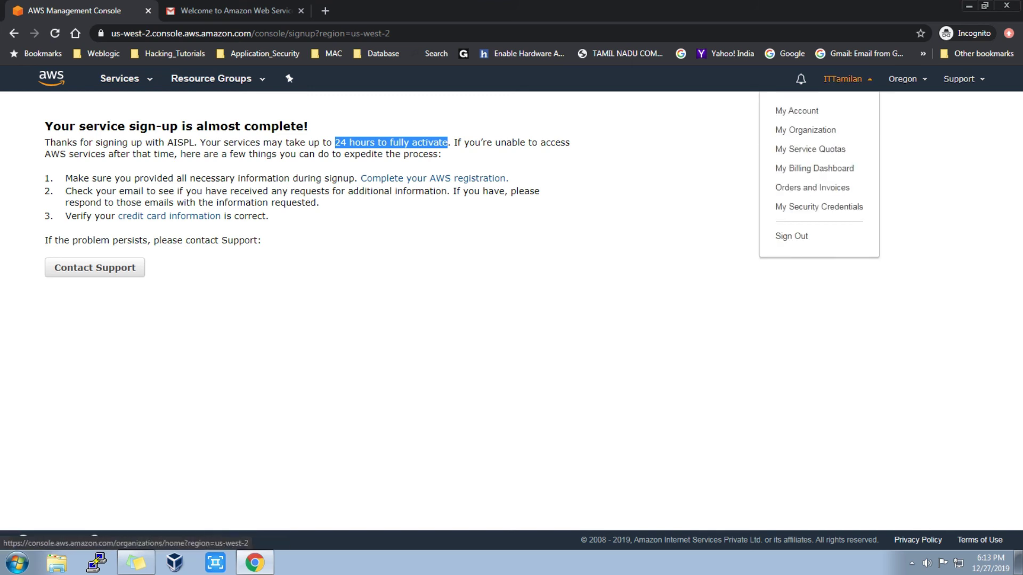
click(796, 110)
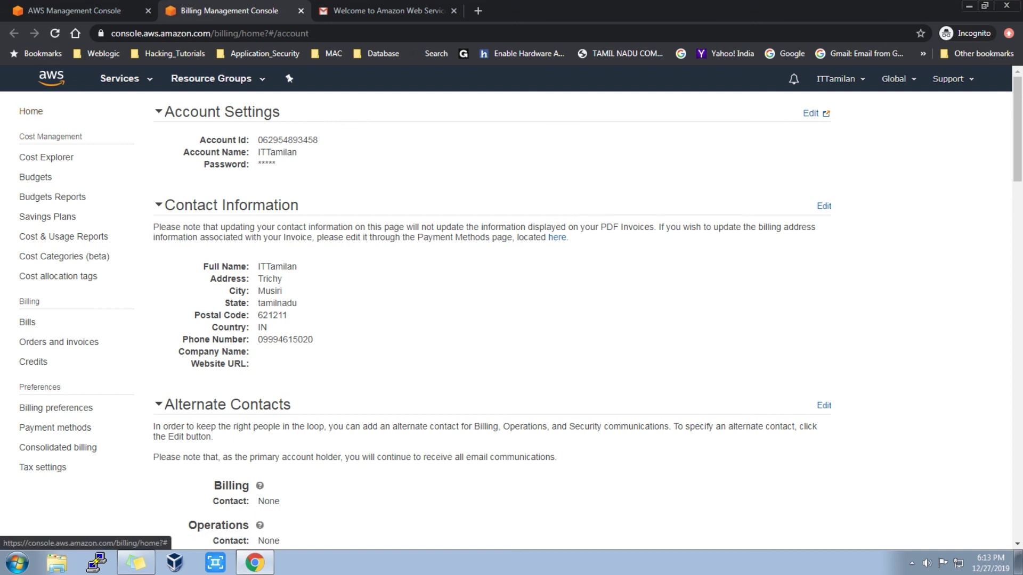
Step: Reopen EC2 from Services, highlight its '24 hours' activation notice, and show the hidden tray icons
click(119, 79)
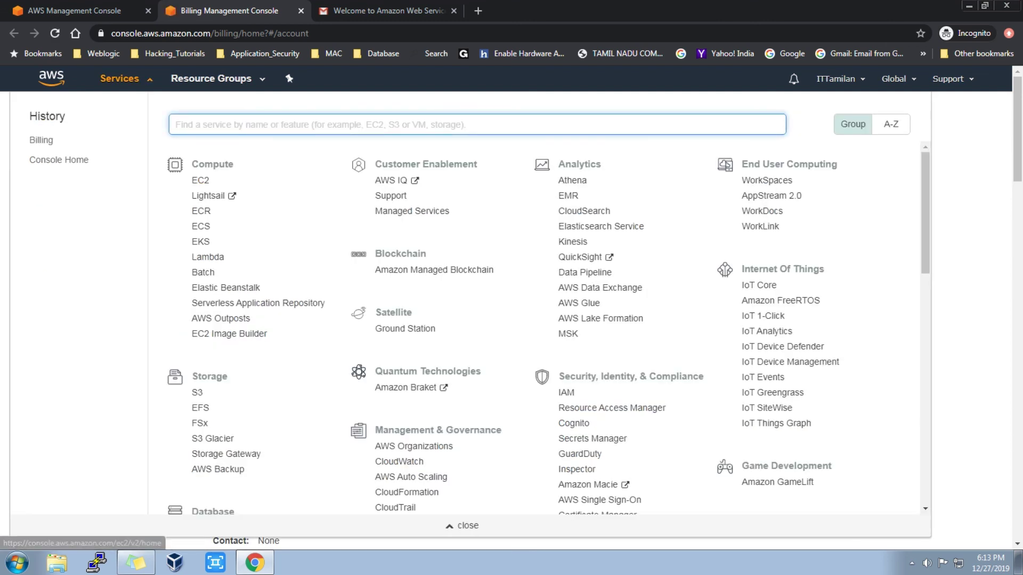
click(201, 180)
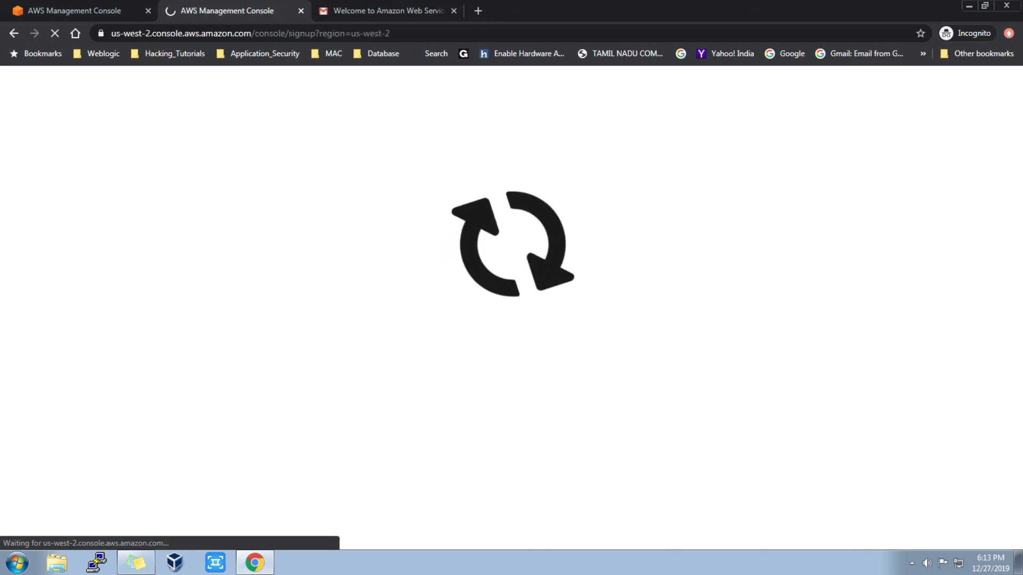
drag(335, 142, 387, 143)
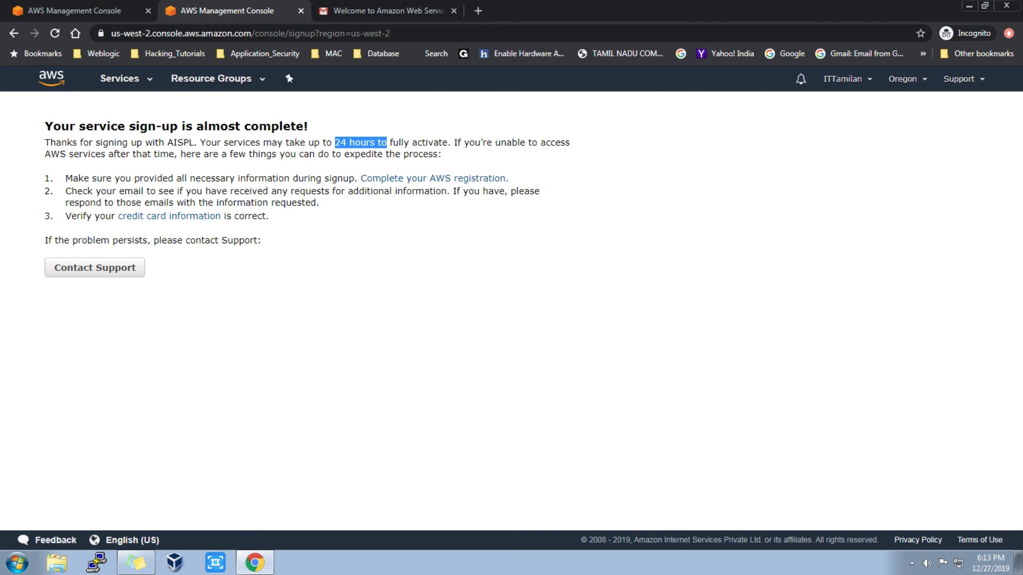
click(912, 563)
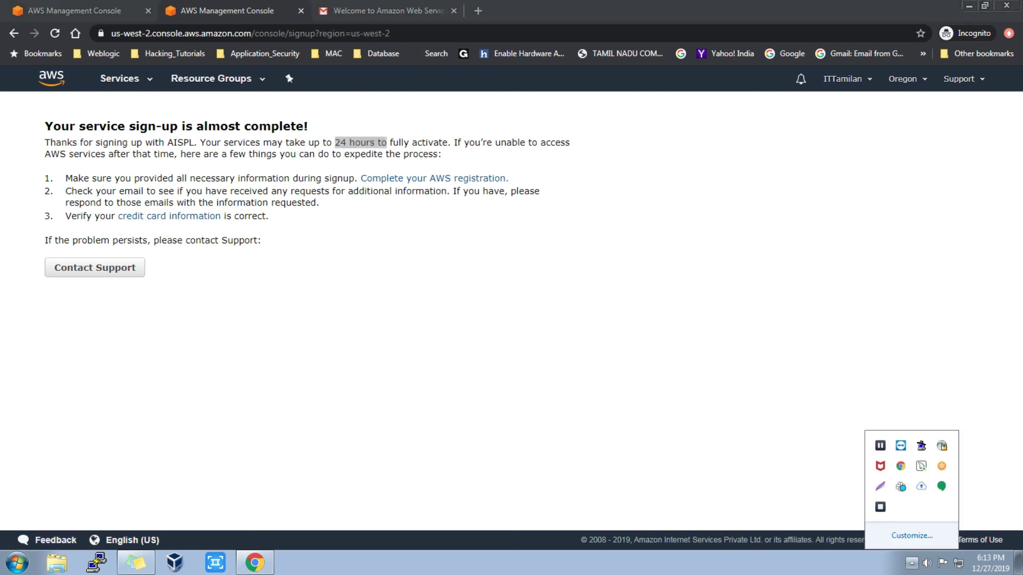